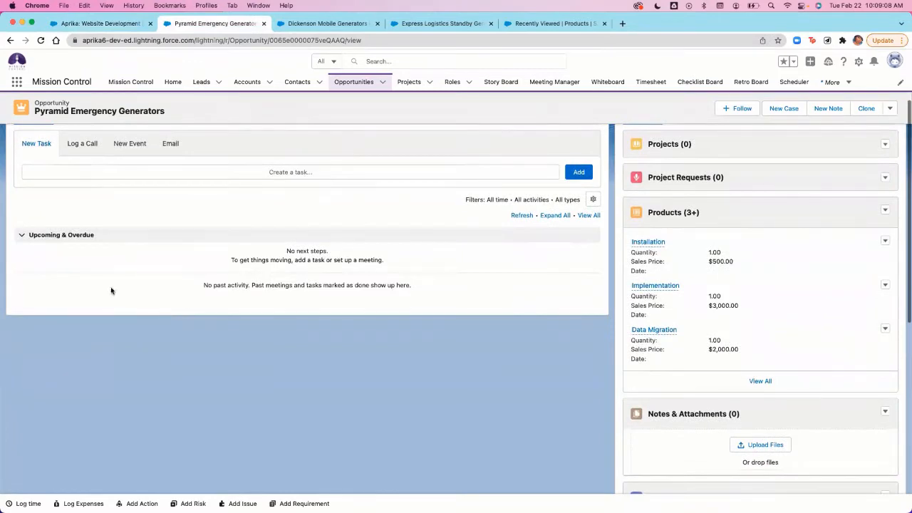
Review the project generation settings of the Aprika: Website Development and Pyramid Emergency Generators opportunities, and open the latter's project template
click(107, 24)
scroll(122, 325, down, 3)
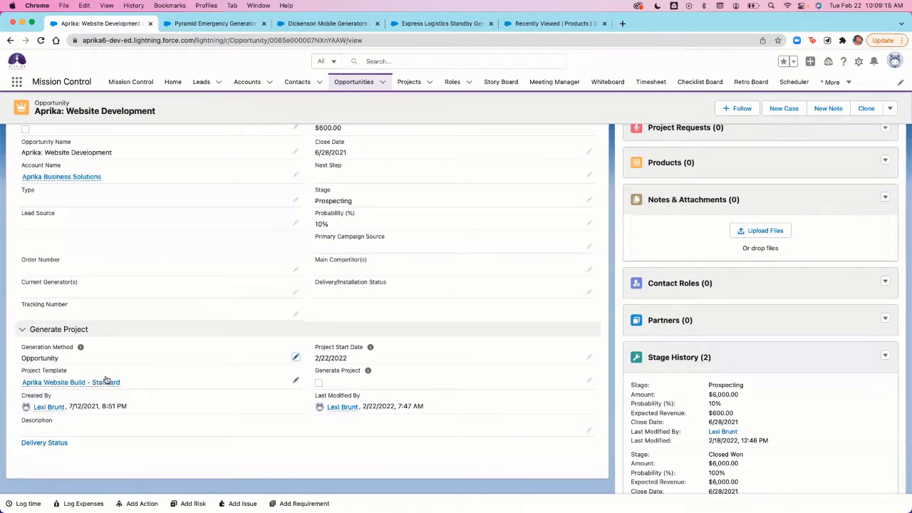
click(234, 24)
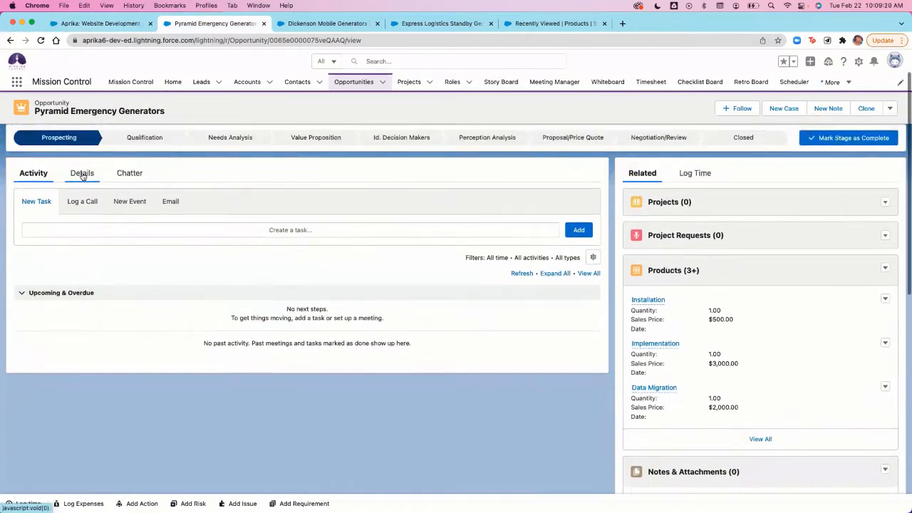
click(82, 173)
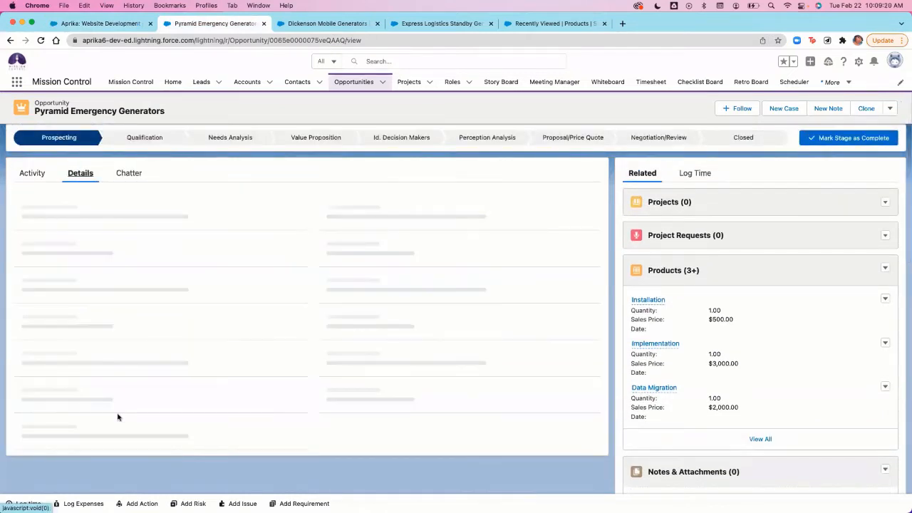
scroll(118, 417, down, 5)
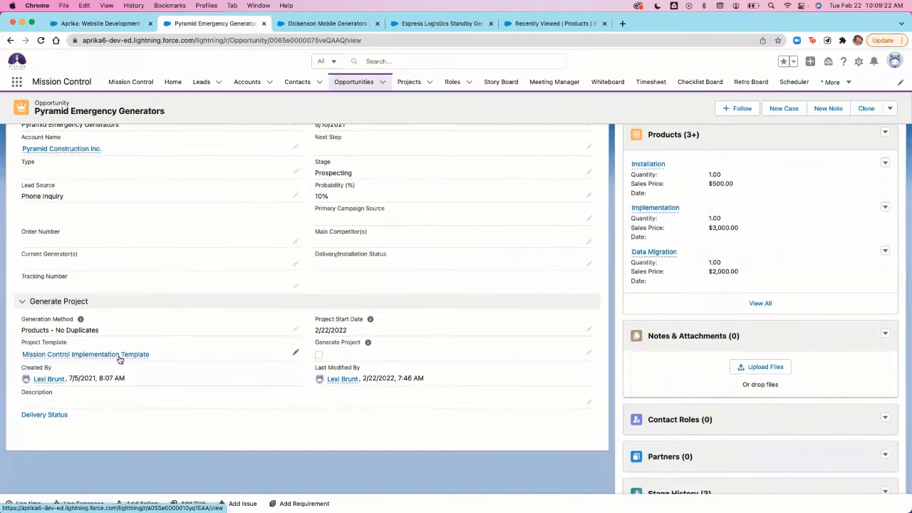
mouse_move(120, 359)
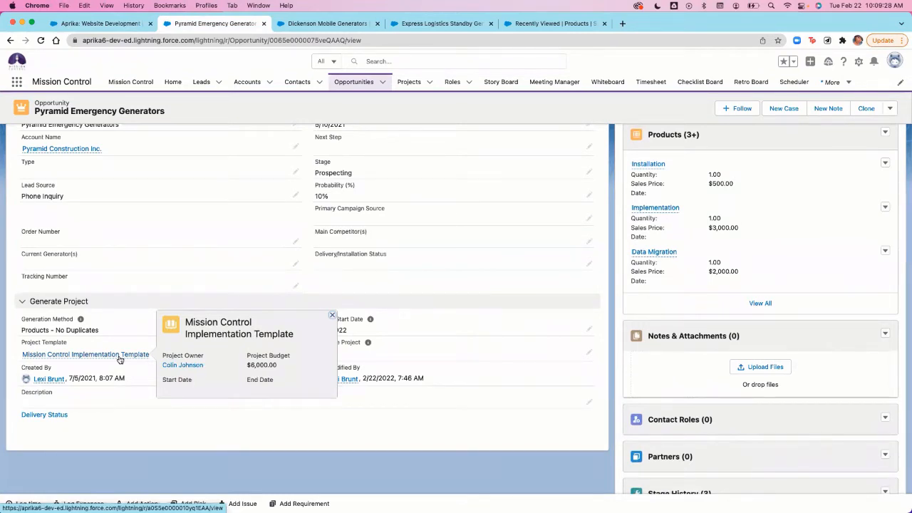
click(120, 358)
Review the Express Logistics Standby Generator opportunity's details and open its Mission Control Implementation Base Template
click(321, 27)
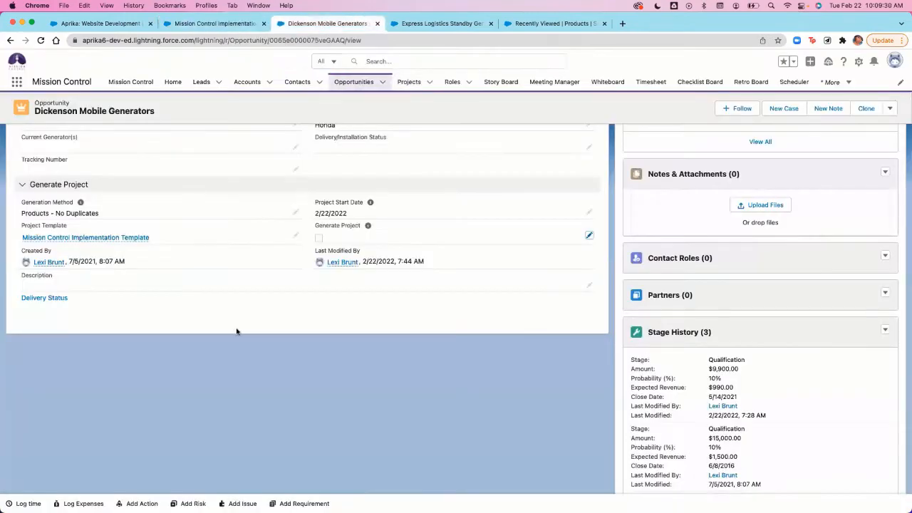
click(437, 24)
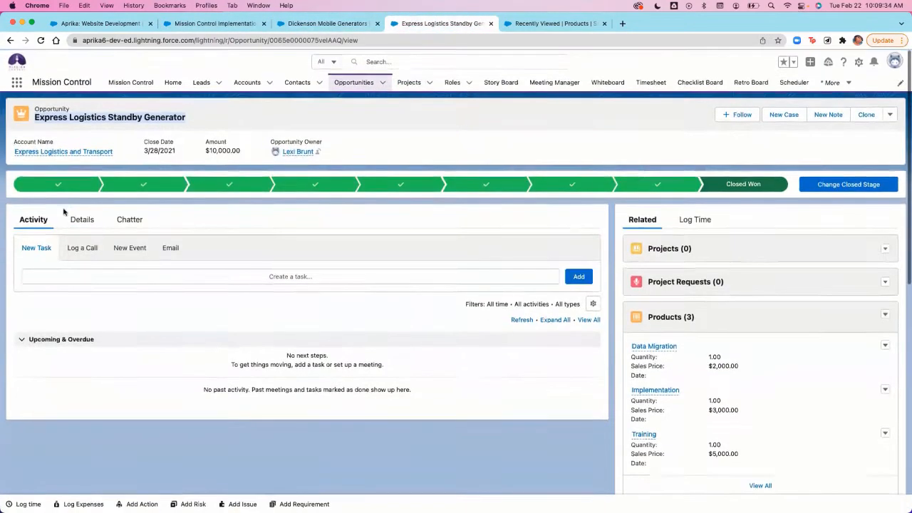
click(80, 220)
scroll(134, 376, down, 5)
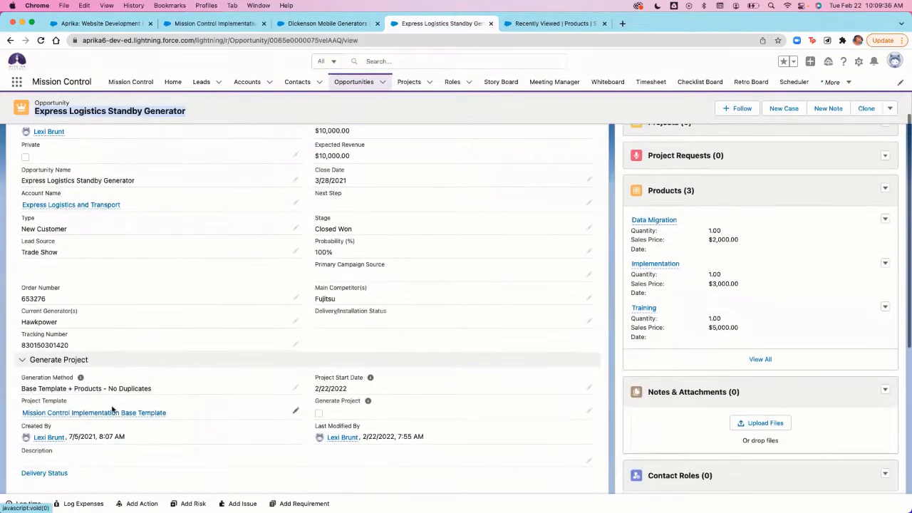
click(112, 412)
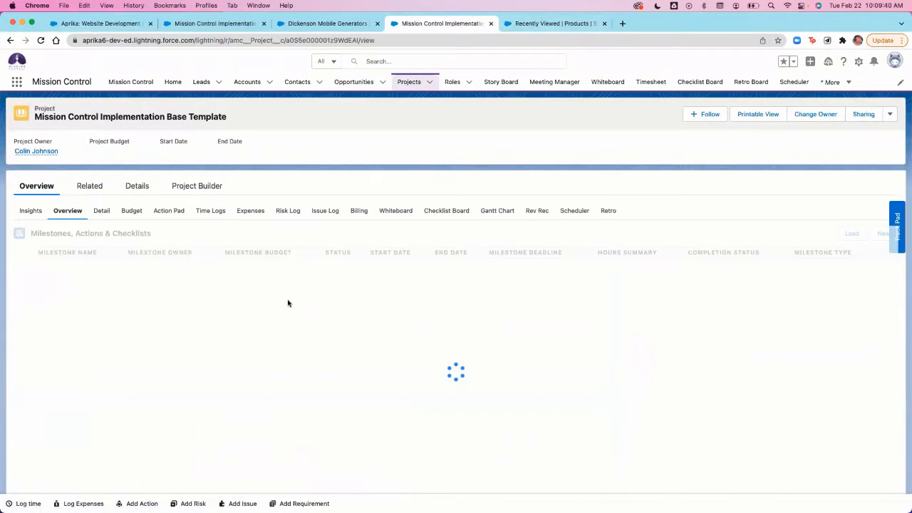
Open the Pyramid Emergency Generators opportunity's project template in a separate browser tab and move that tab after the Dickenson opportunity
click(238, 24)
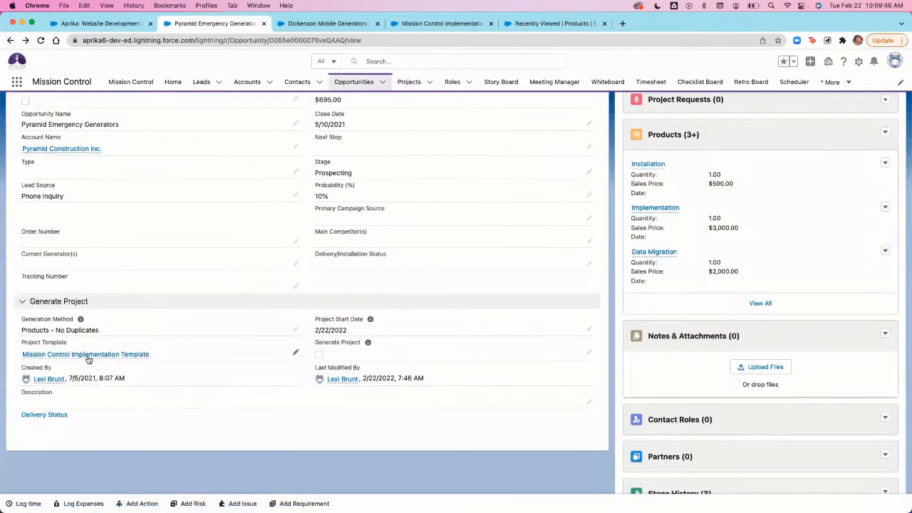
right_click(88, 356)
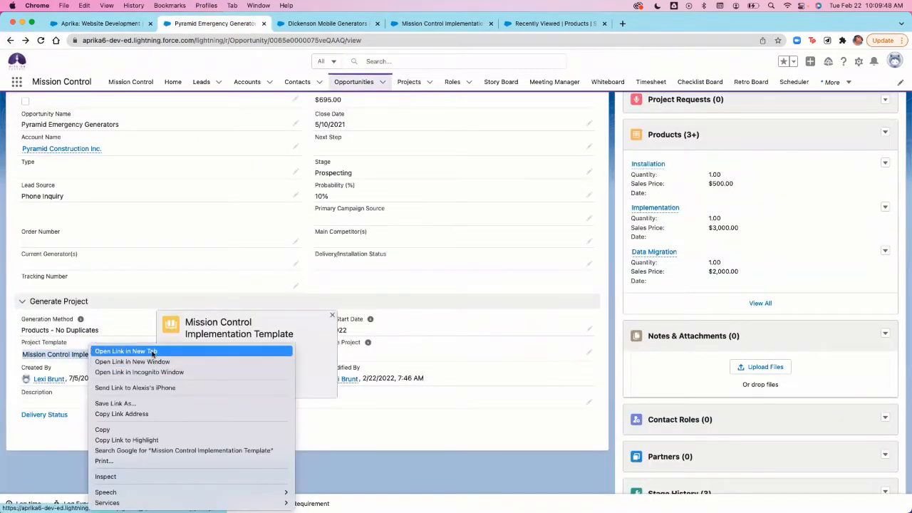
click(126, 351)
drag(318, 28, 448, 26)
Return to the Express Logistics opportunity, open its base template in a separate browser tab, and place the two template tabs together
click(519, 26)
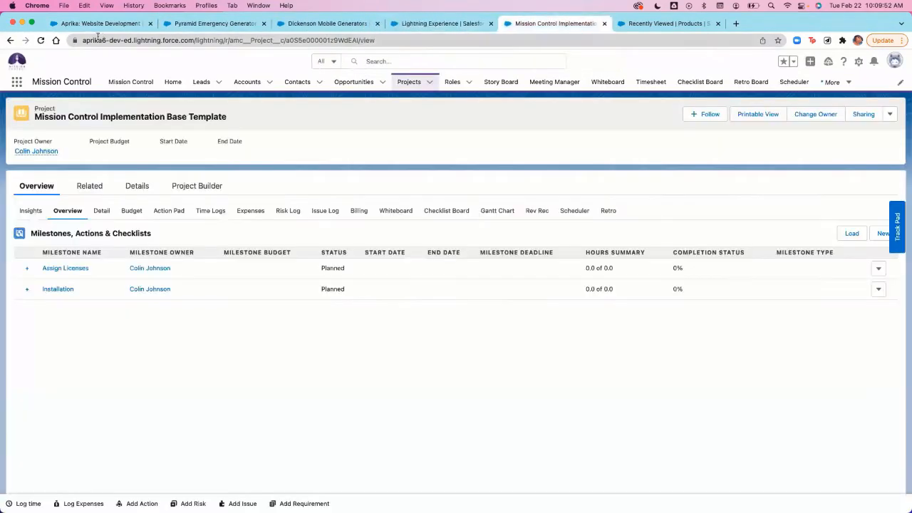
click(10, 39)
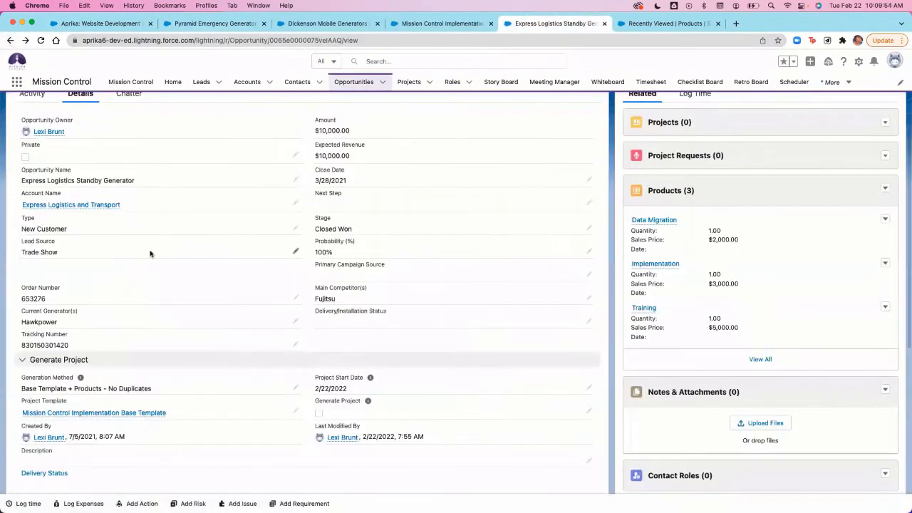
right_click(85, 413)
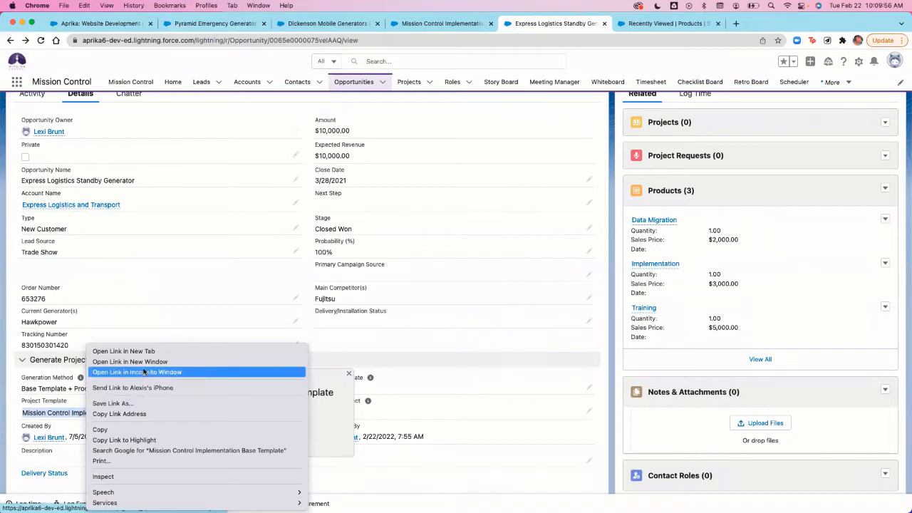
click(125, 351)
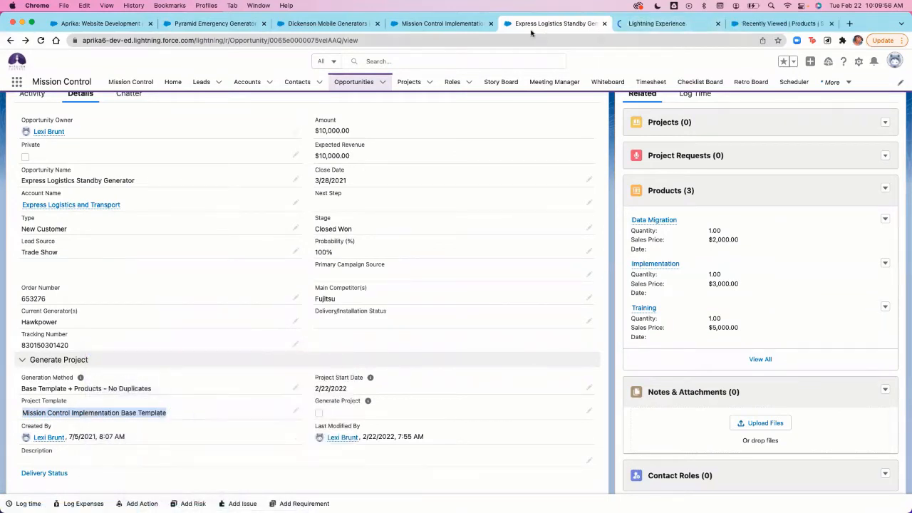
drag(456, 24, 542, 25)
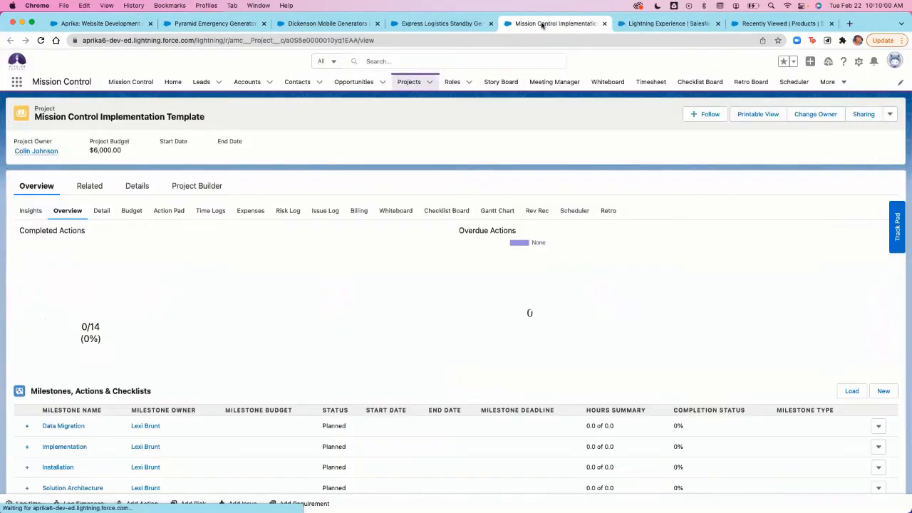
Compare the milestones of the Mission Control Implementation Base Template with those of the Mission Control Implementation Template
click(646, 24)
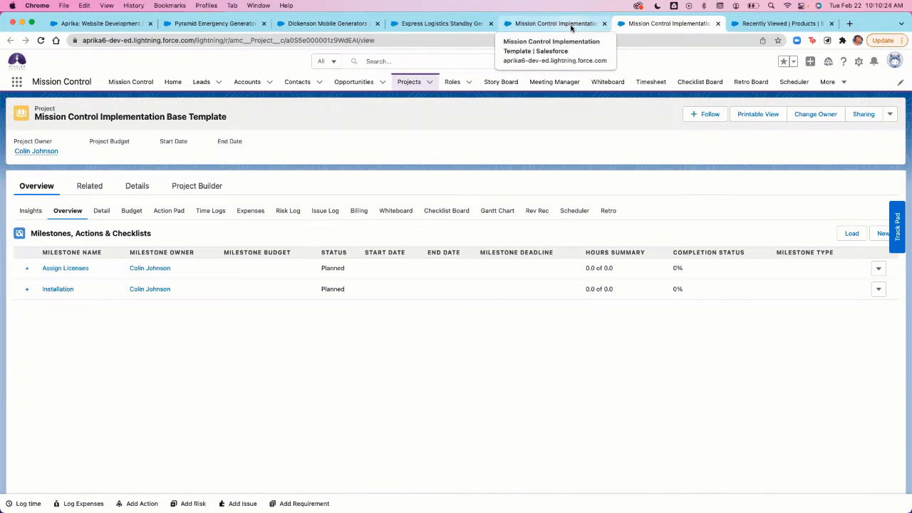
click(556, 24)
scroll(453, 305, down, 2)
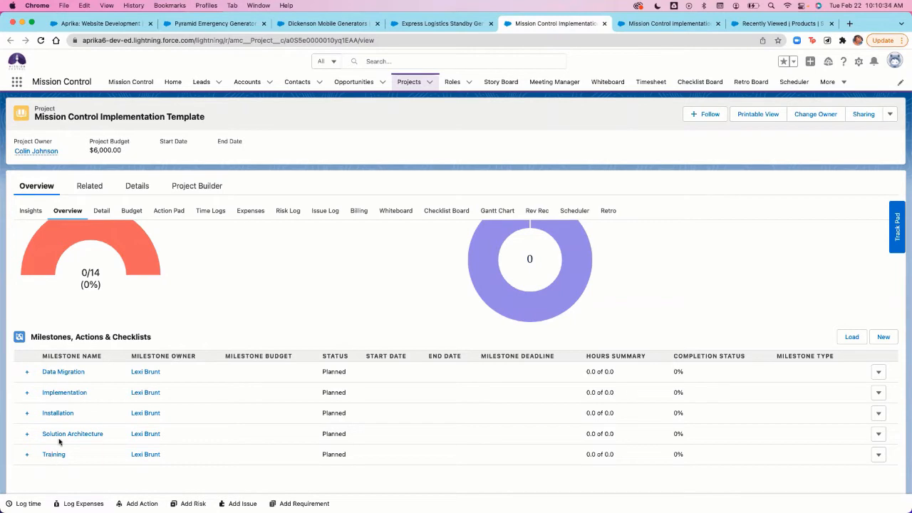
Open the Installation product from the recently viewed products and check its milestone template against the base template project
click(751, 24)
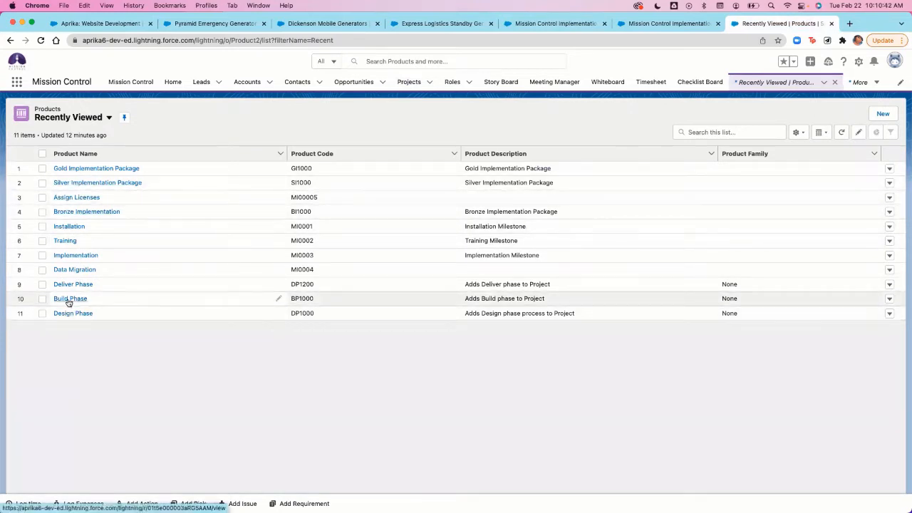
click(74, 226)
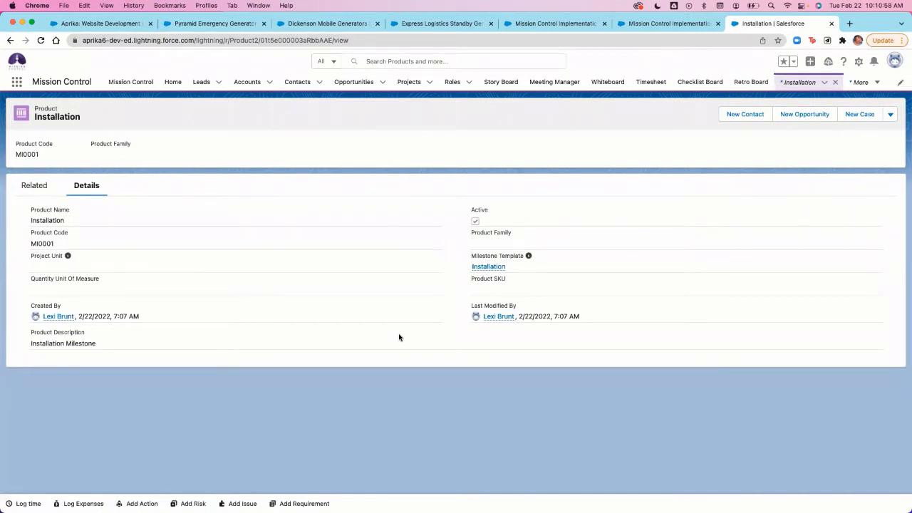
click(670, 24)
click(748, 24)
Open the Gold Implementation Package product's related milestones and inspect the milestone linked to PMID-000006
click(824, 82)
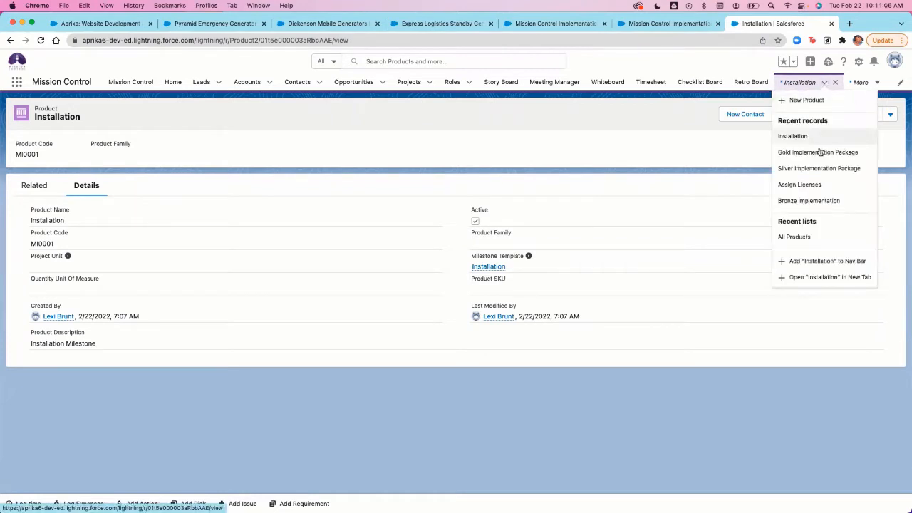
click(818, 152)
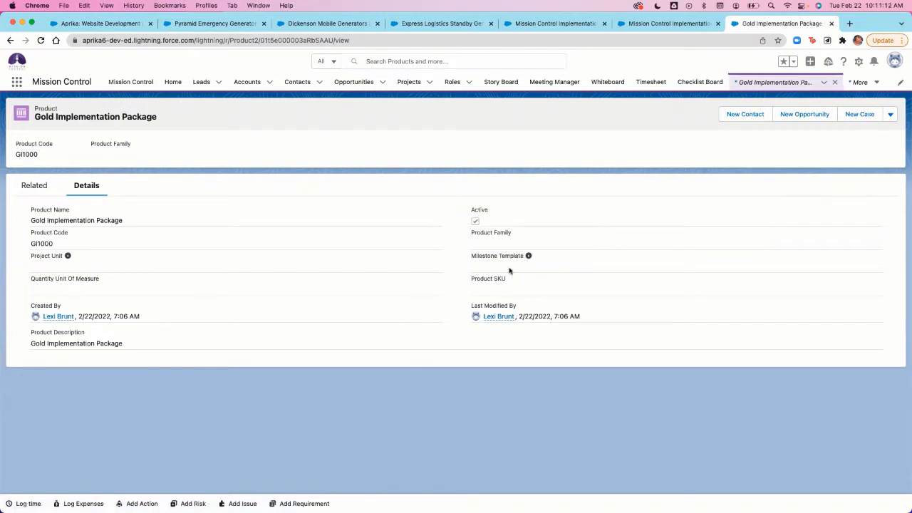
click(37, 188)
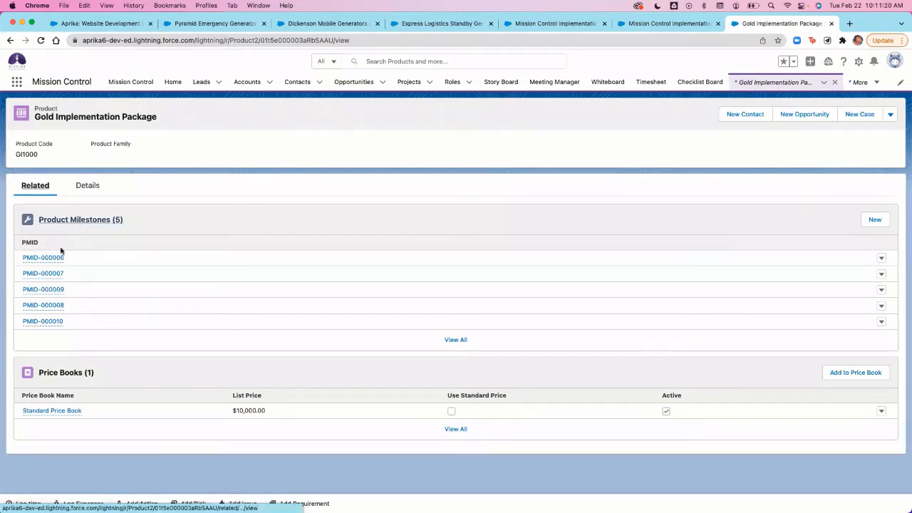
mouse_move(45, 258)
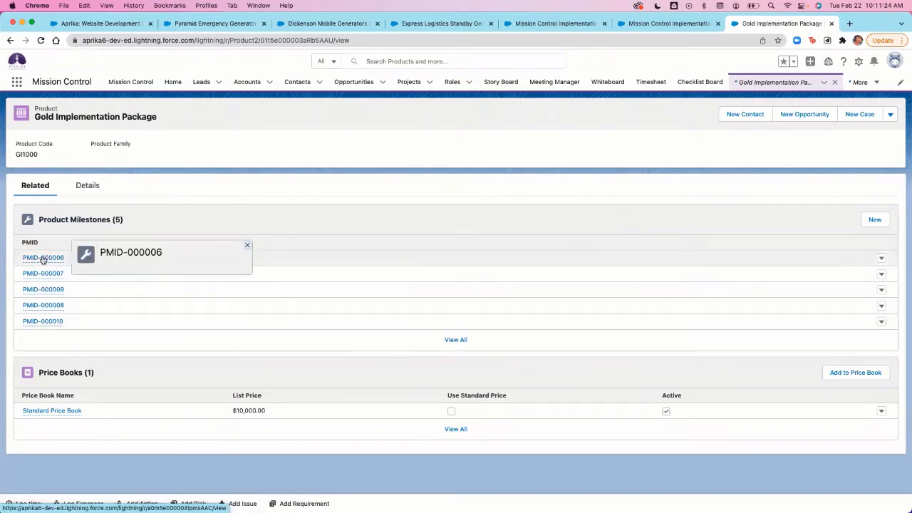
click(42, 258)
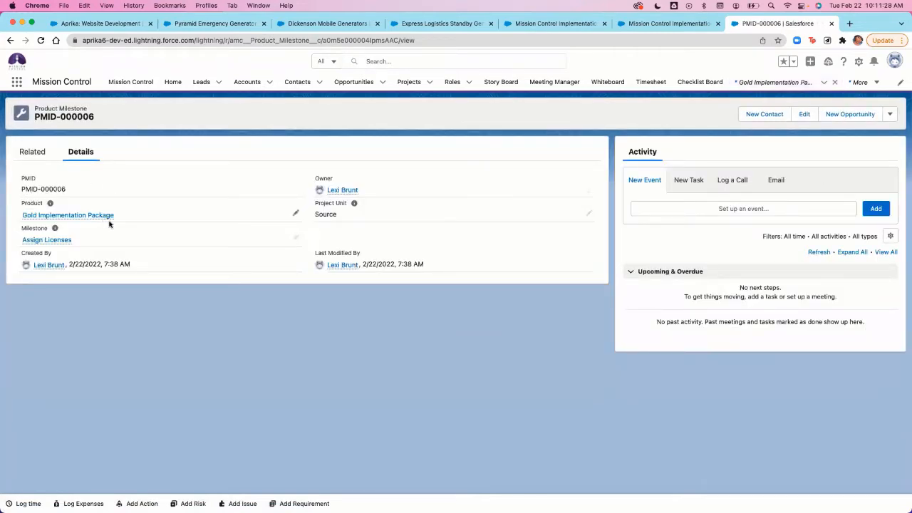
mouse_move(54, 244)
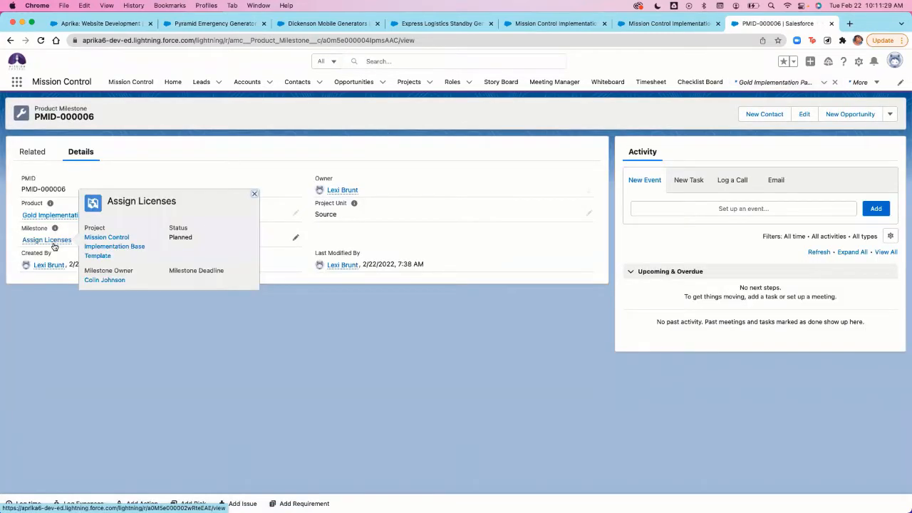
Inspect the milestones linked to PMID-000007 and PMID-000009, and return to the Gold Implementation Package product
click(10, 40)
click(56, 274)
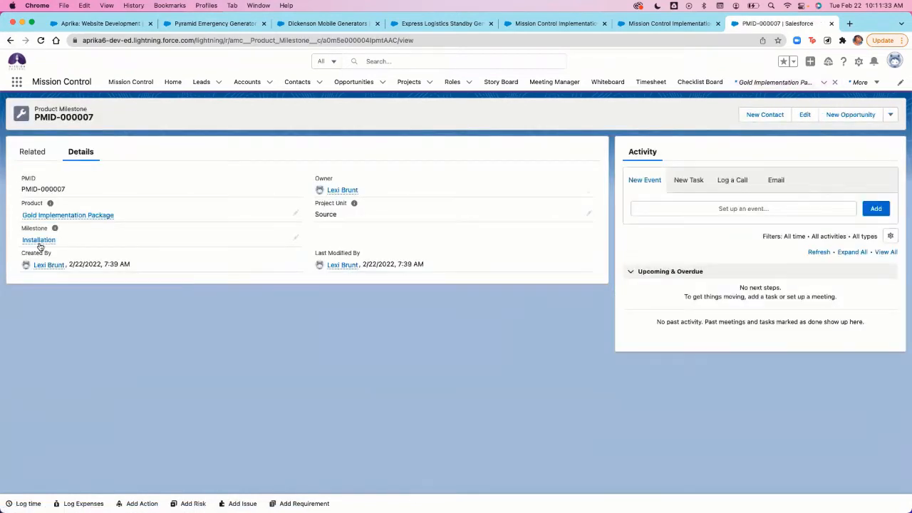
click(10, 40)
click(43, 289)
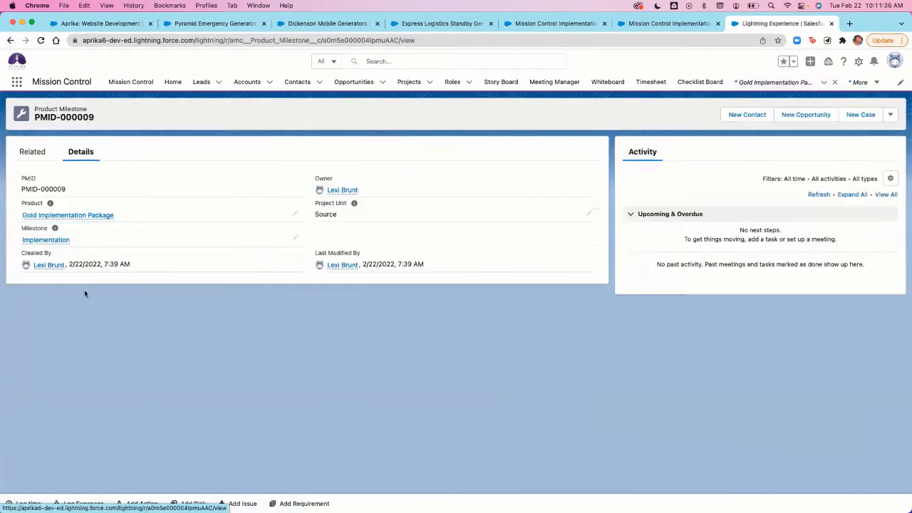
mouse_move(50, 242)
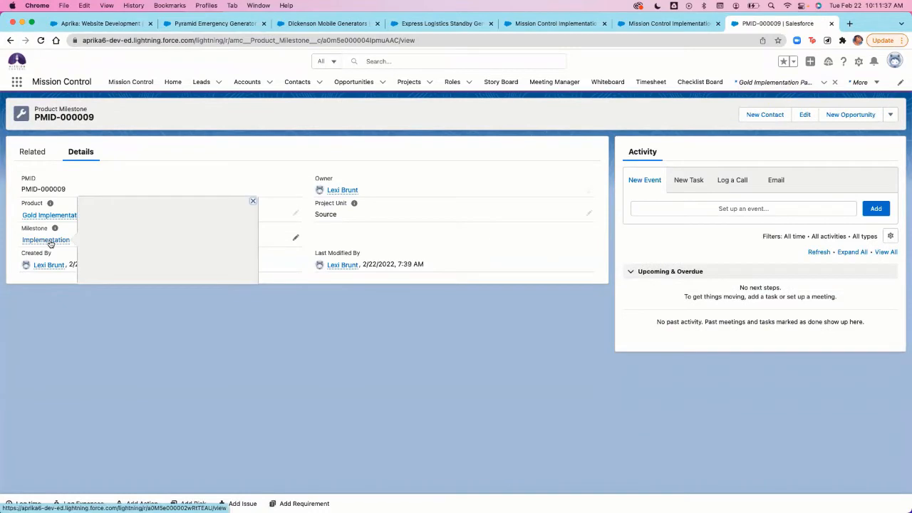
click(10, 40)
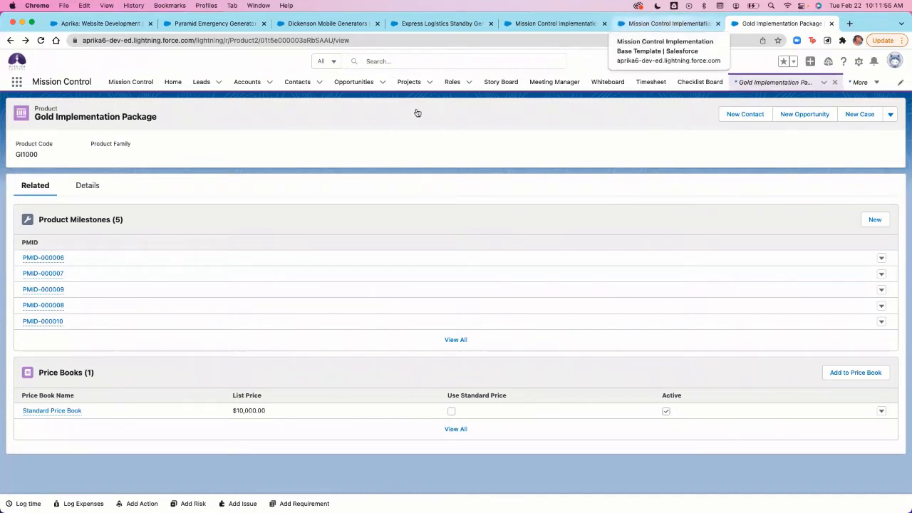
Open the Aprika: Website Development opportunity for editing and review the available generation methods, keeping Opportunity selected
click(122, 29)
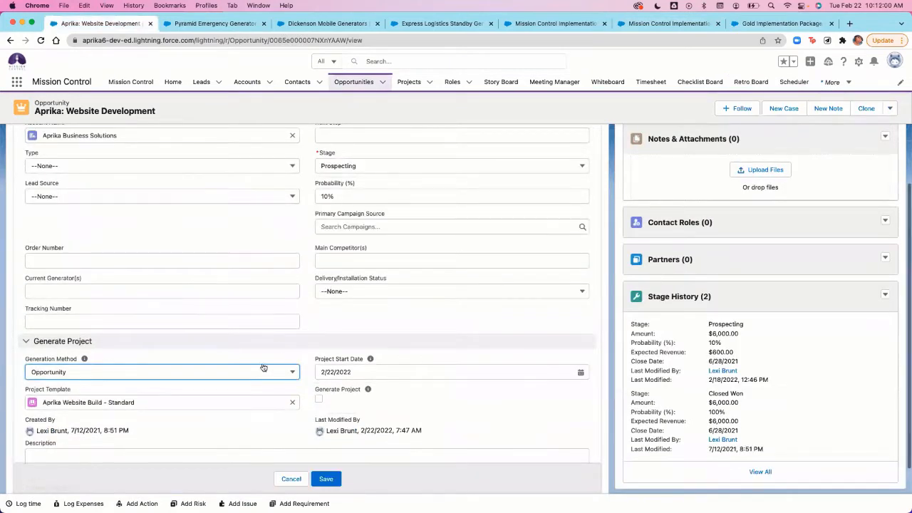
scroll(261, 369, down, 1)
click(250, 337)
click(251, 321)
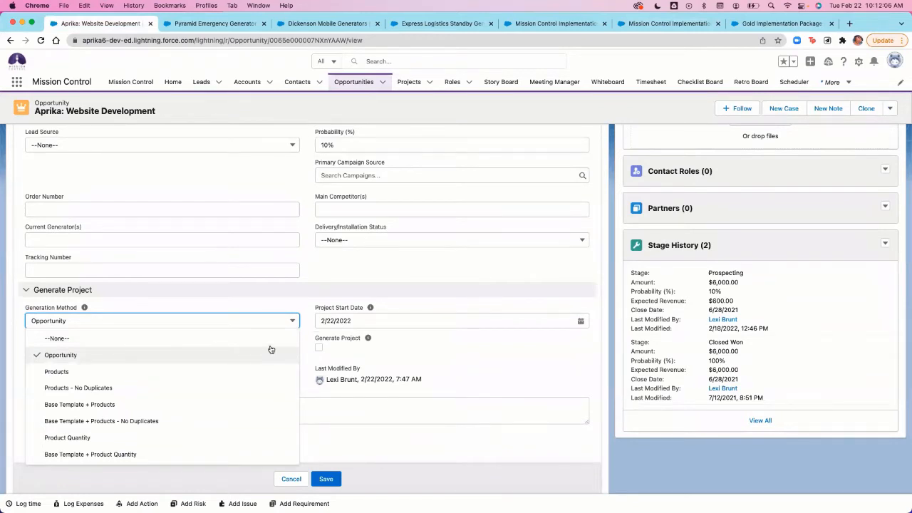
click(272, 349)
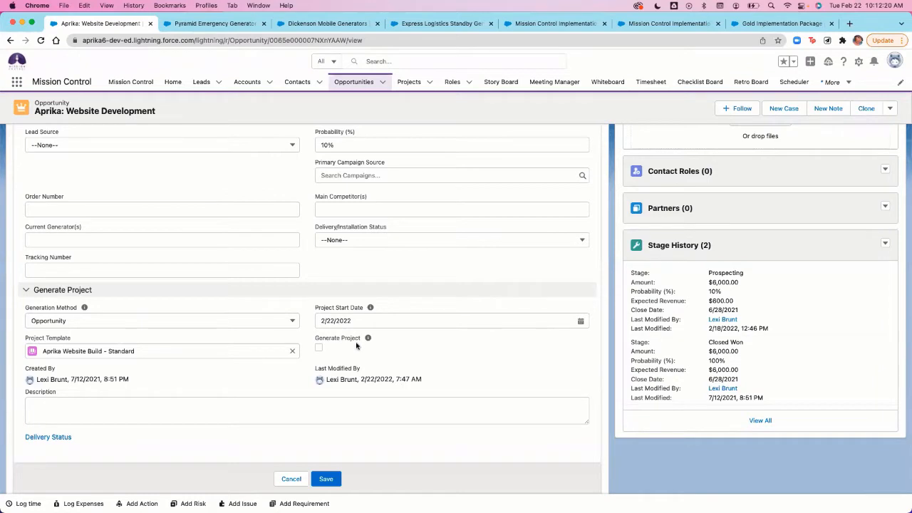
Enable Generate Project on the Aprika: Website Development opportunity and save the record
scroll(356, 345, down, 1)
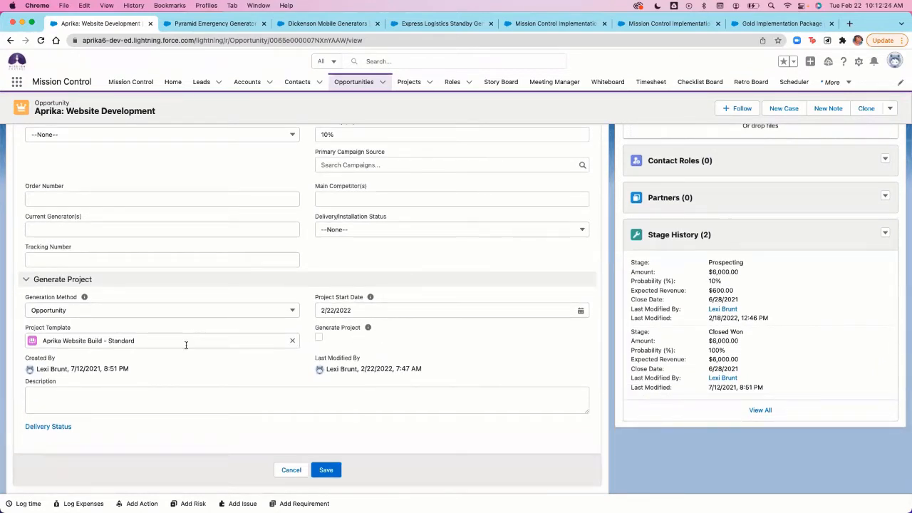
click(318, 337)
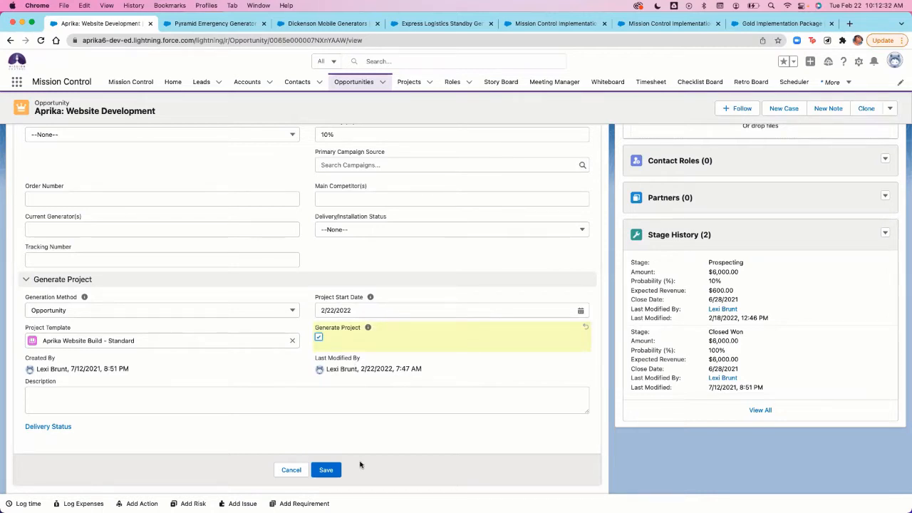
click(327, 469)
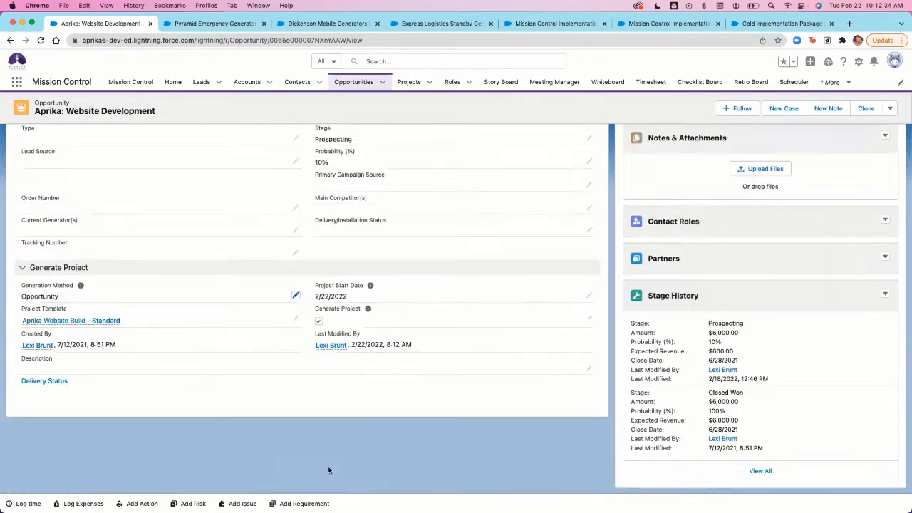
Reload the opportunity, check its related projects list for the generated project, and return to the refreshed opportunity record
scroll(591, 247, up, 5)
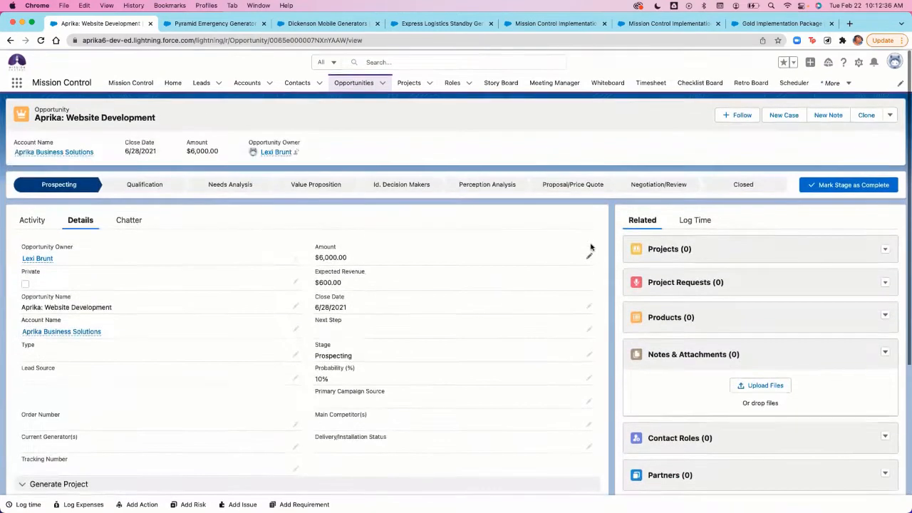
click(42, 40)
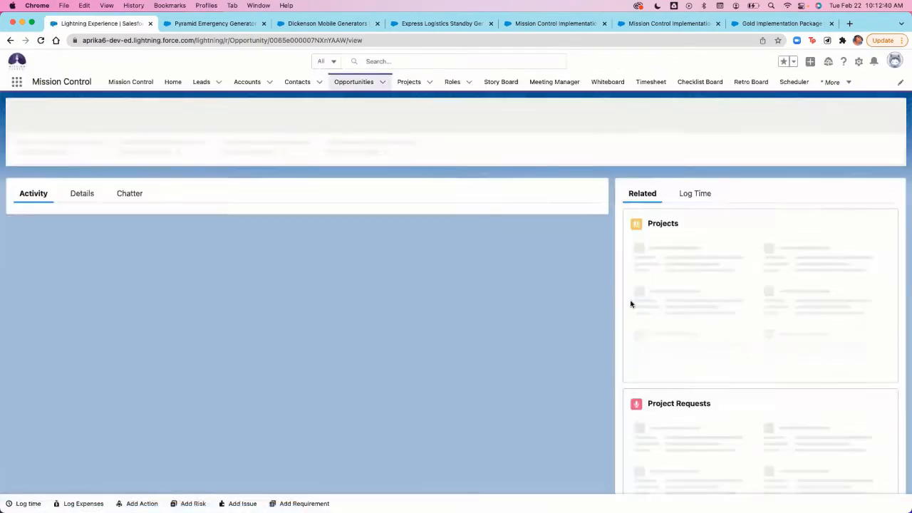
click(662, 248)
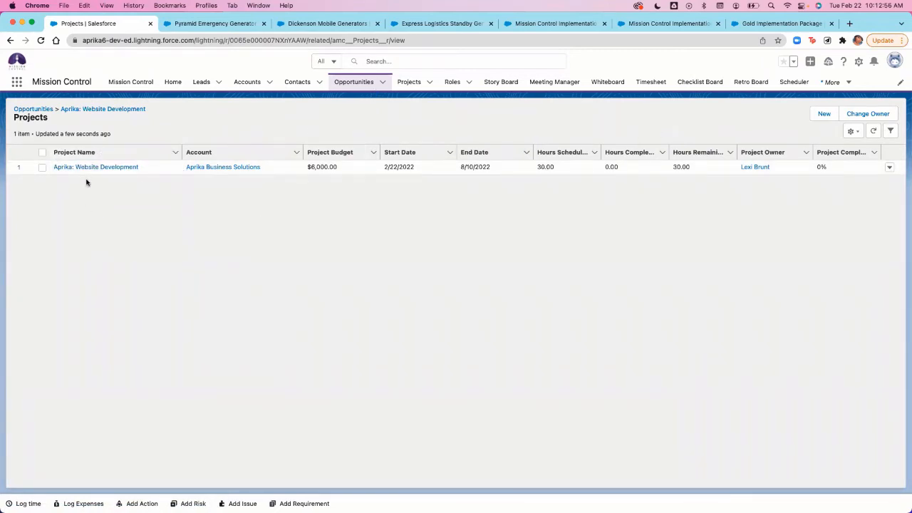
click(10, 40)
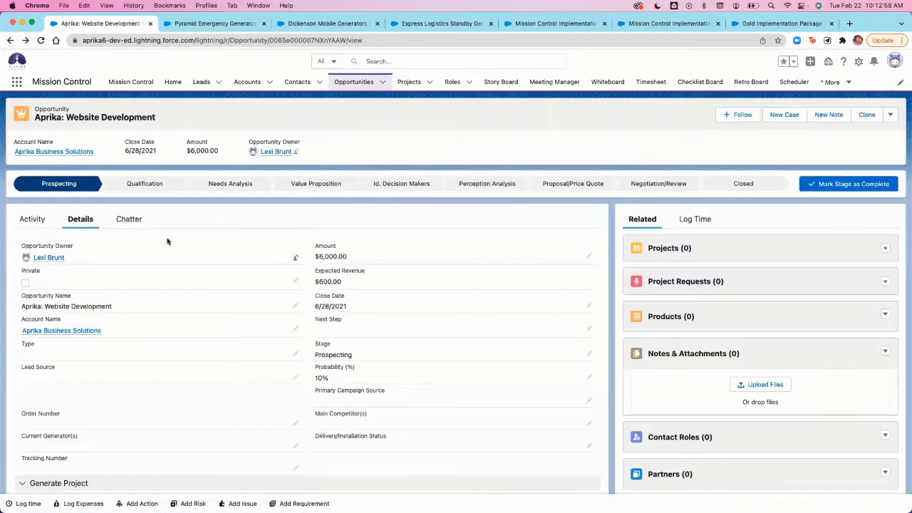
click(42, 40)
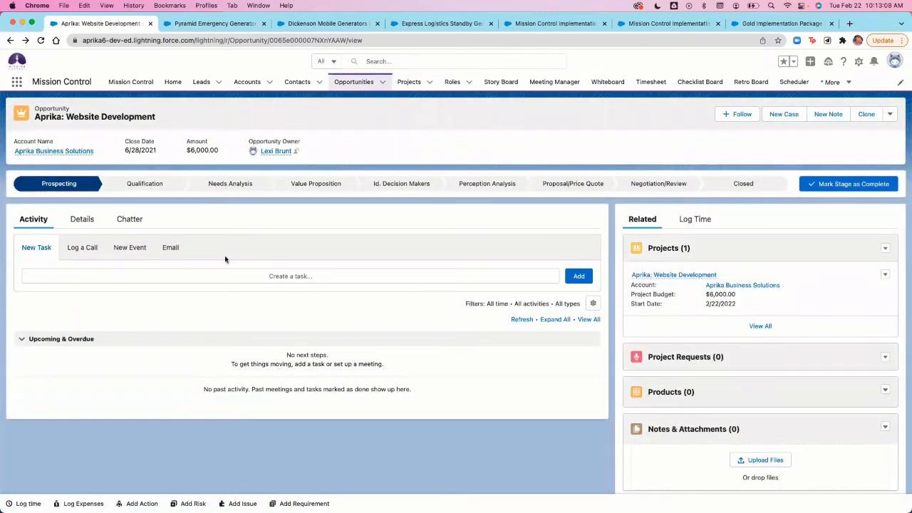
Open the opportunity's Aprika Website Build - Standard project template and review its details through to the Template setting
click(82, 219)
scroll(142, 410, down, 5)
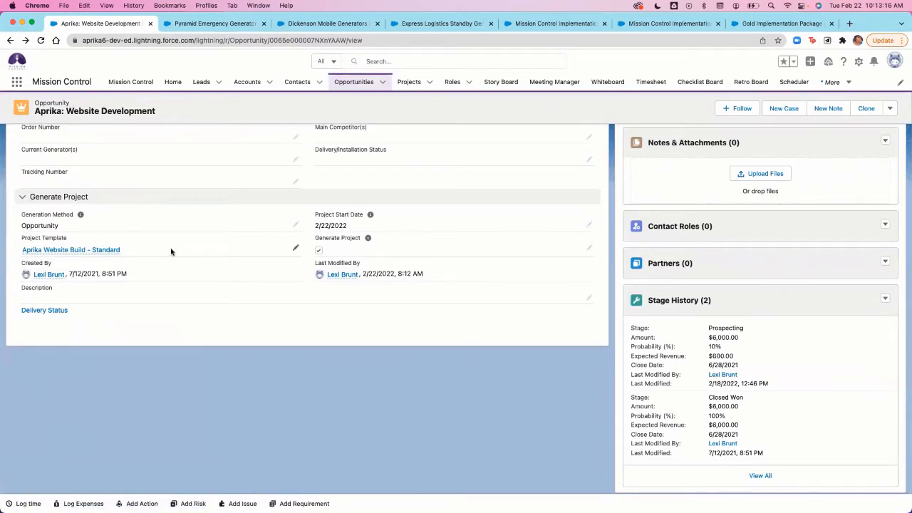
click(104, 252)
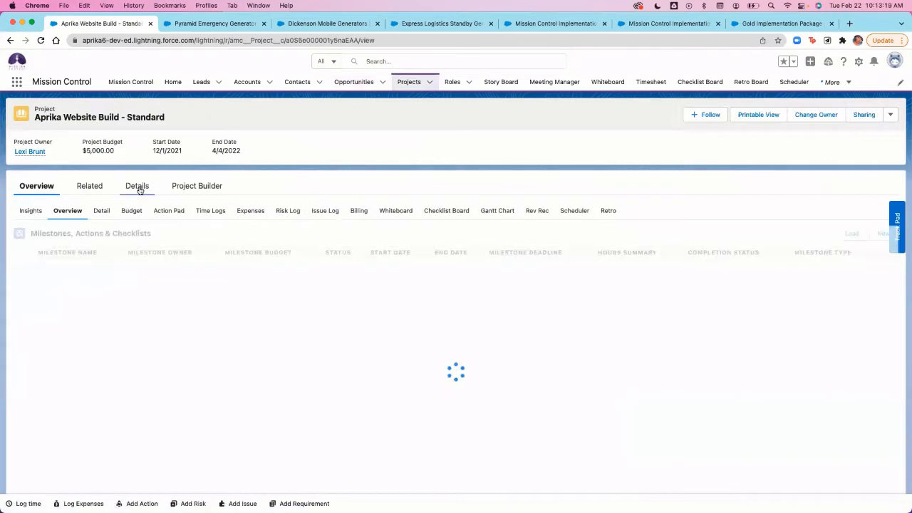
click(137, 185)
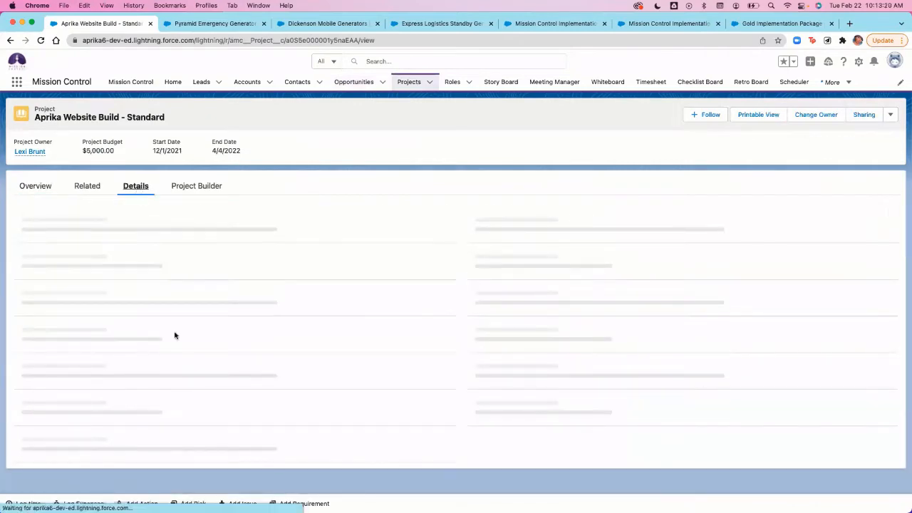
scroll(362, 398, down, 15)
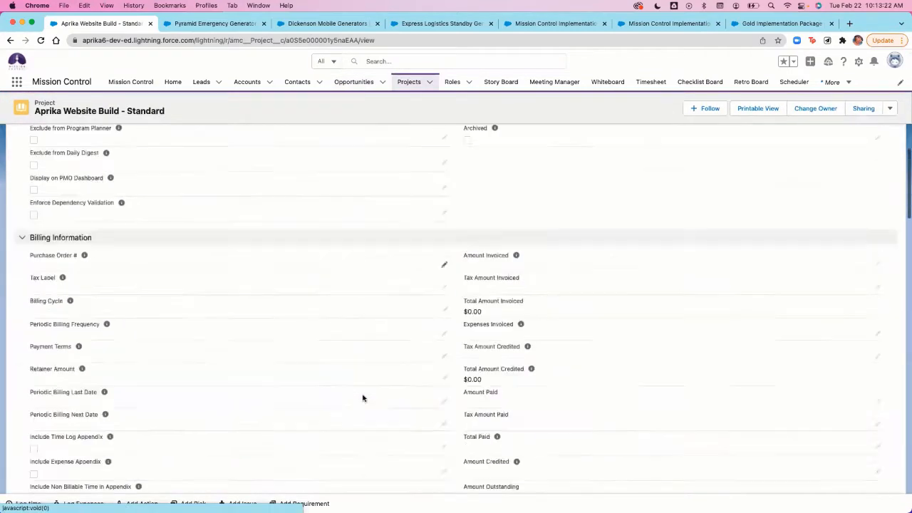
scroll(361, 397, down, 15)
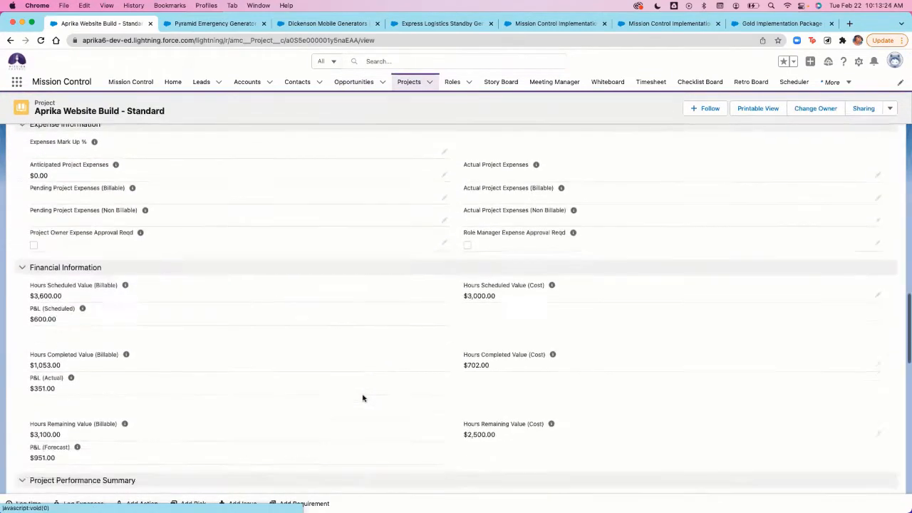
scroll(362, 397, down, 8)
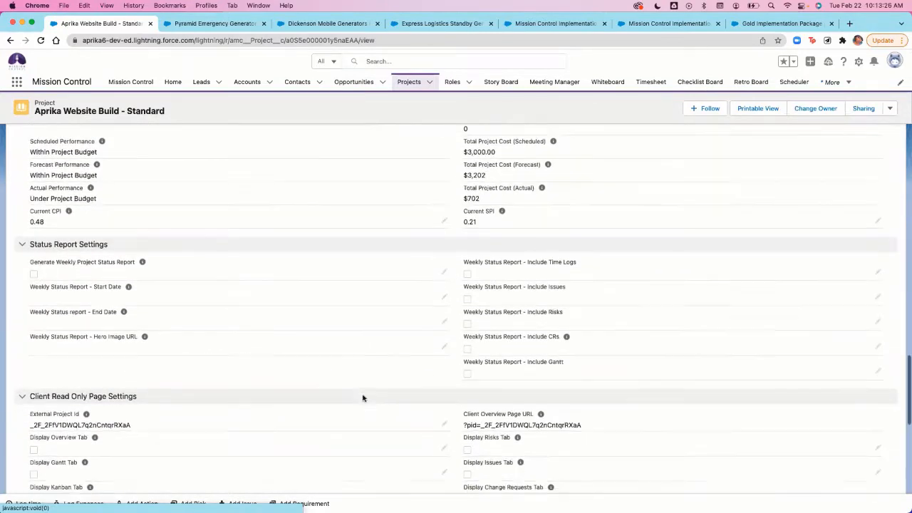
scroll(362, 398, down, 10)
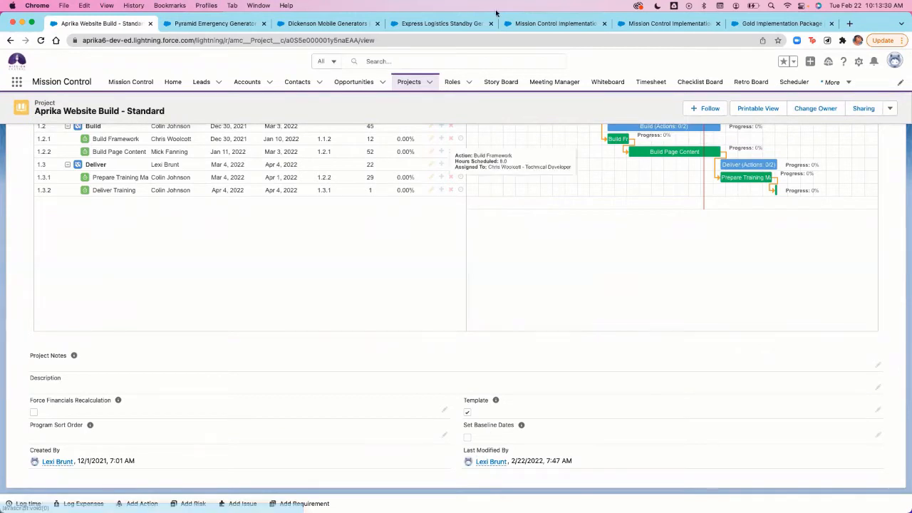
View the Mission Control Implementation Template project, and duplicate the Gold Implementation Package product page for separate viewing
click(525, 24)
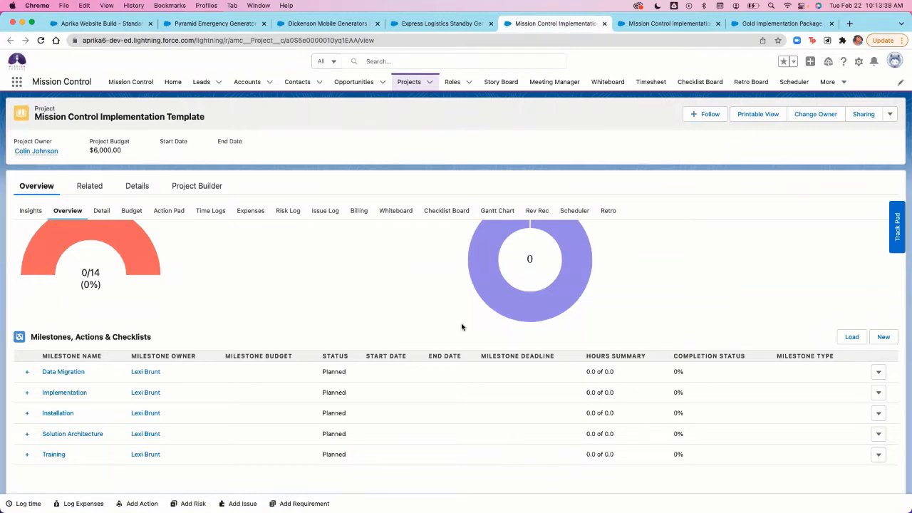
click(755, 24)
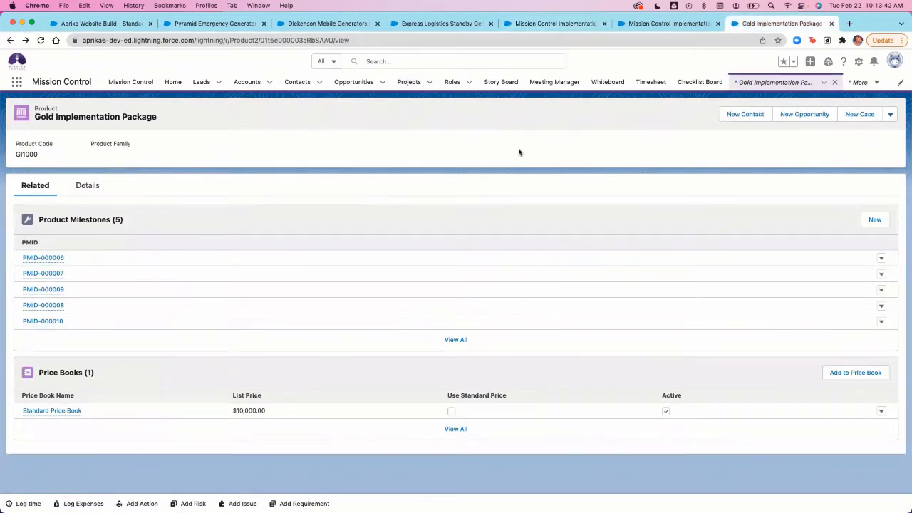
right_click(784, 22)
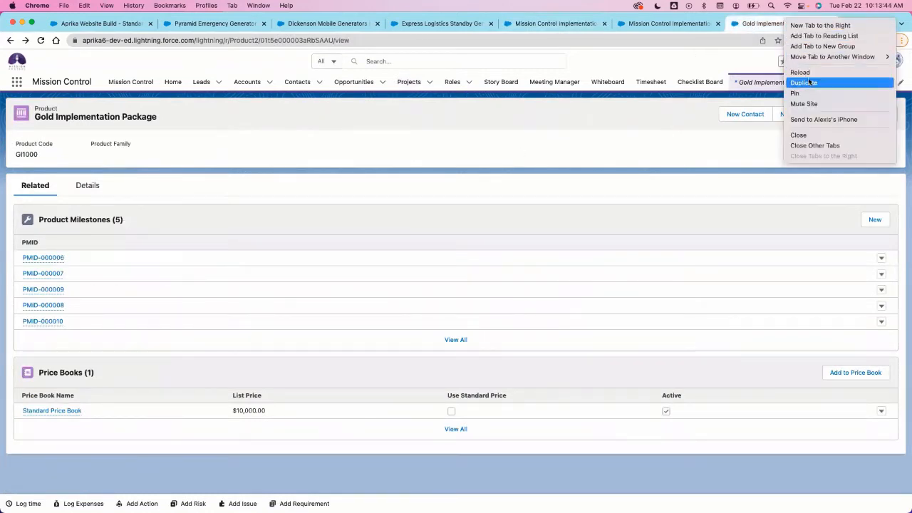
click(804, 83)
click(706, 24)
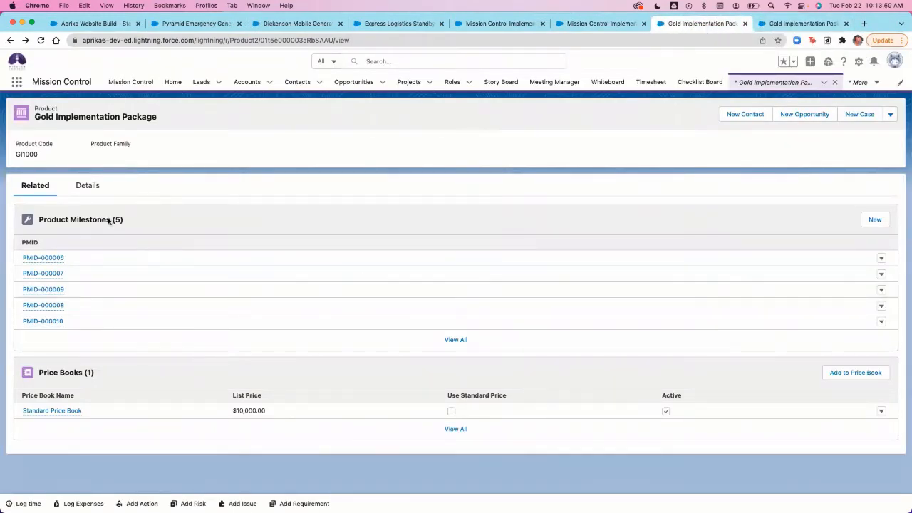
Start a new product milestone for the Gold Implementation Package and review the available milestones and project units
mouse_move(43, 305)
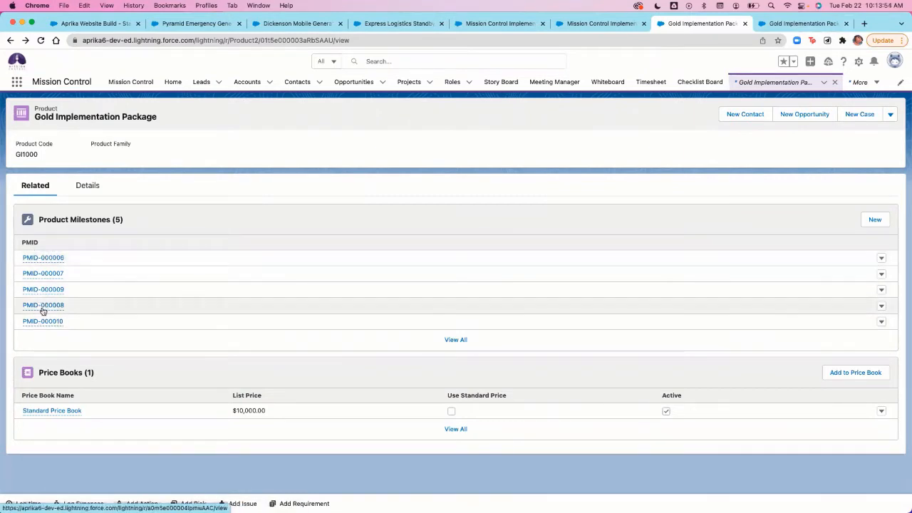
click(878, 221)
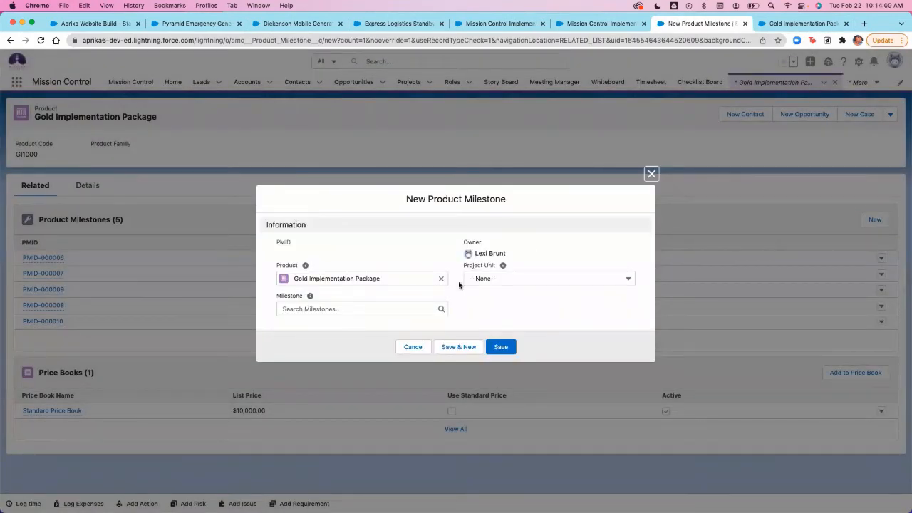
click(396, 314)
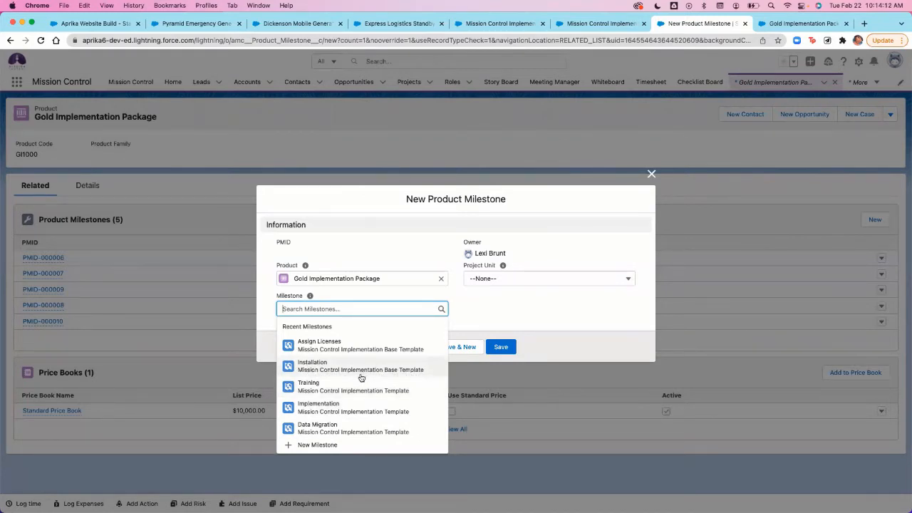
click(531, 281)
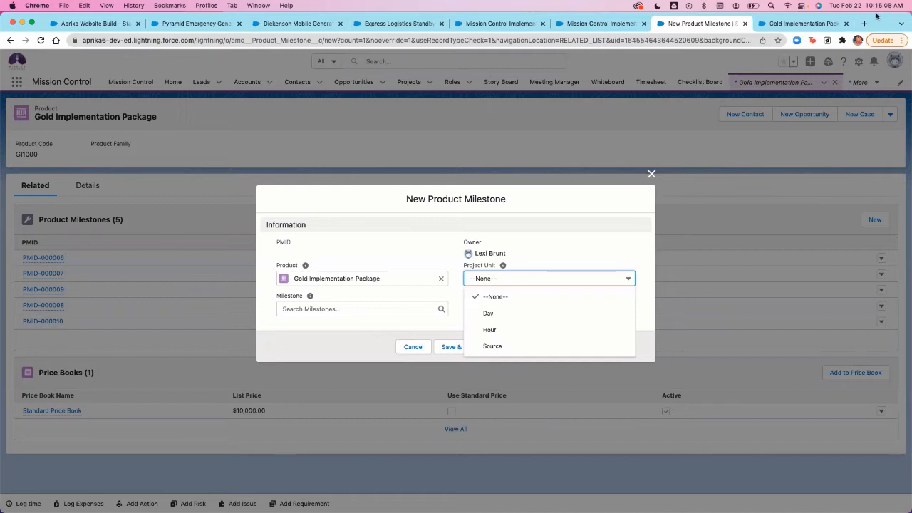
Open the Mission Control Console's Control Pad in a duplicated page and check the Default Hours per Day custom setting
right_click(598, 27)
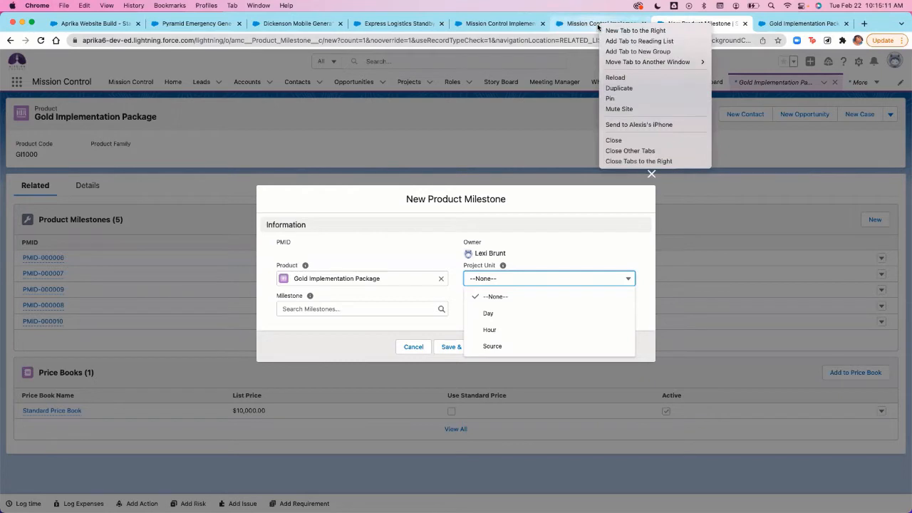
click(610, 87)
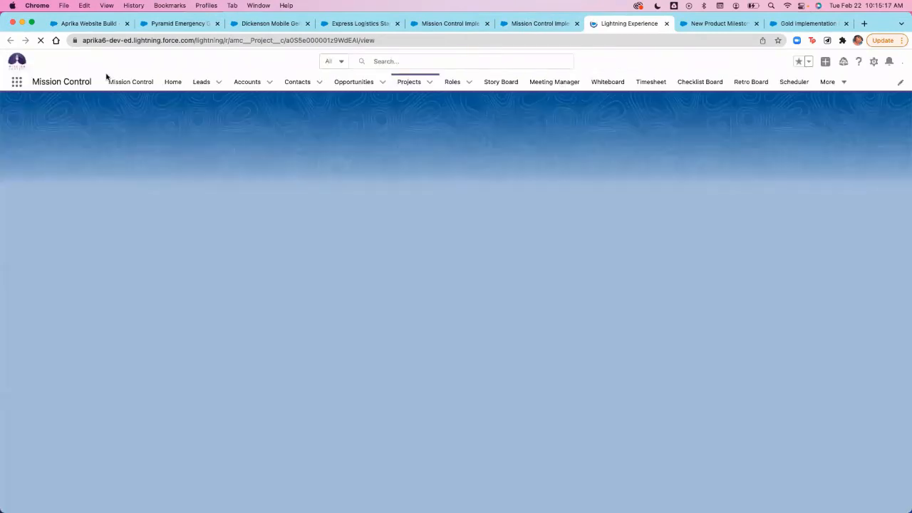
click(129, 84)
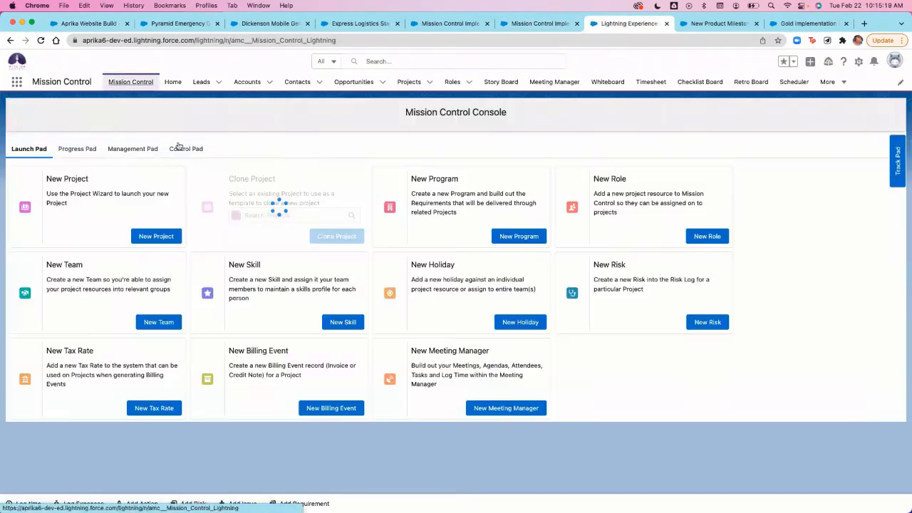
click(183, 148)
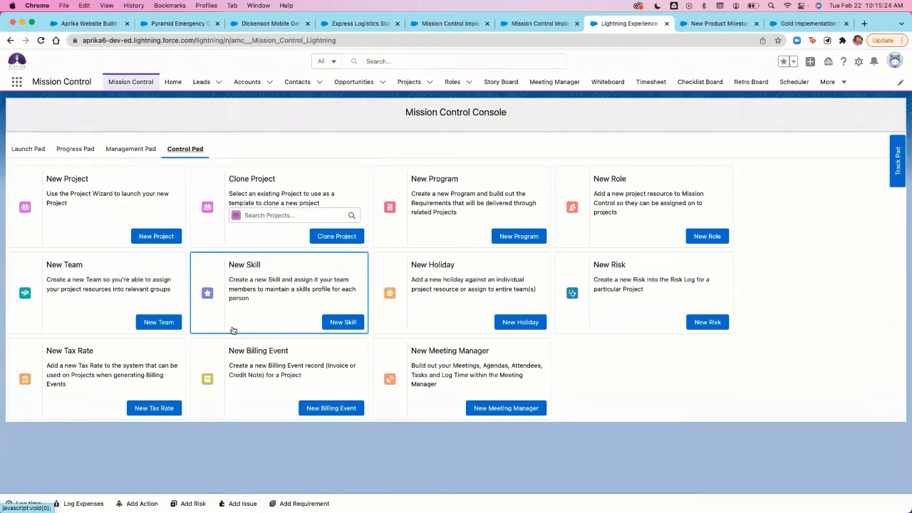
click(178, 151)
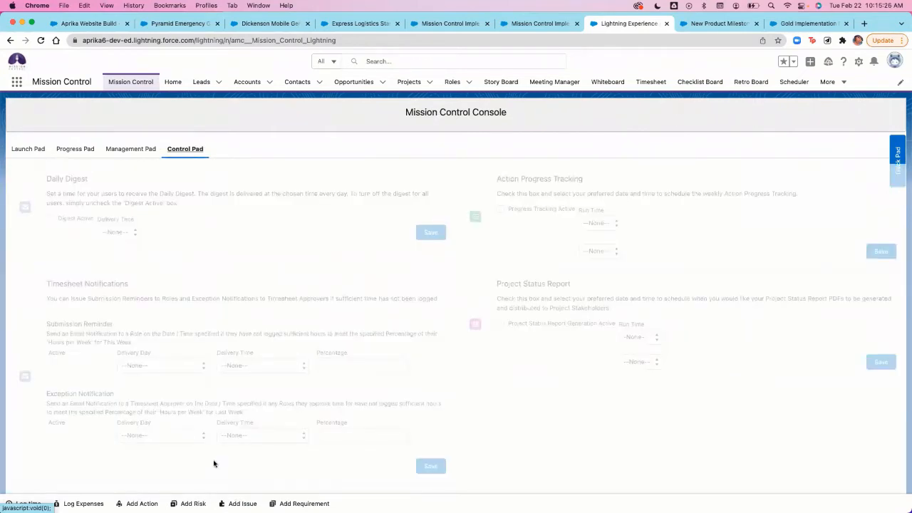
scroll(213, 463, down, 5)
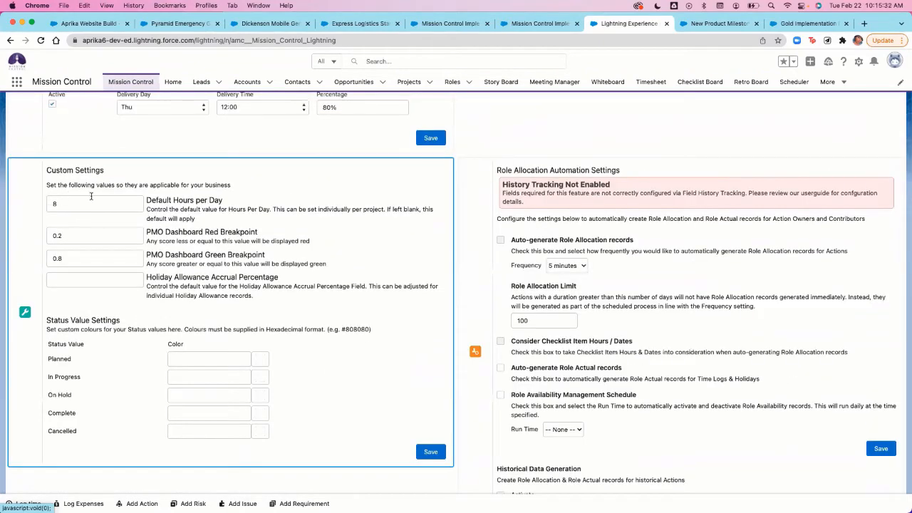
Return to the new product milestone form and review the Day, Hour and Source project unit options
click(727, 23)
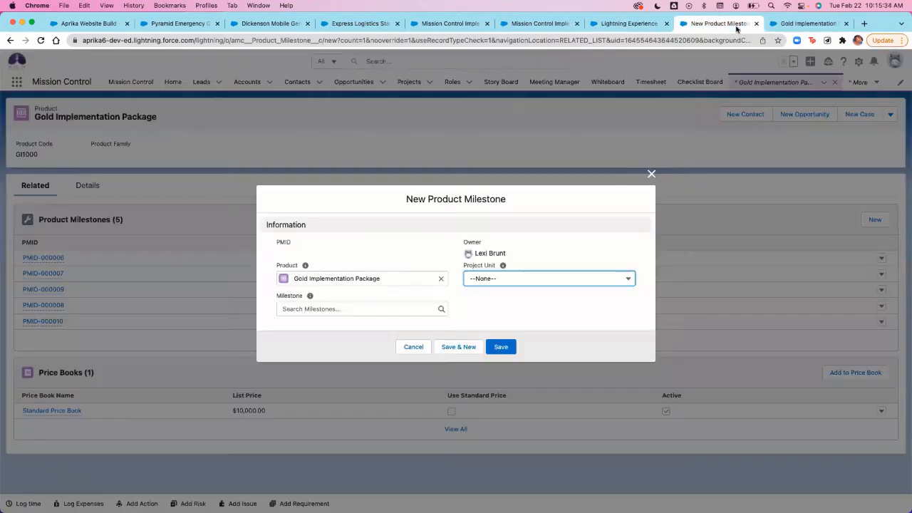
click(547, 283)
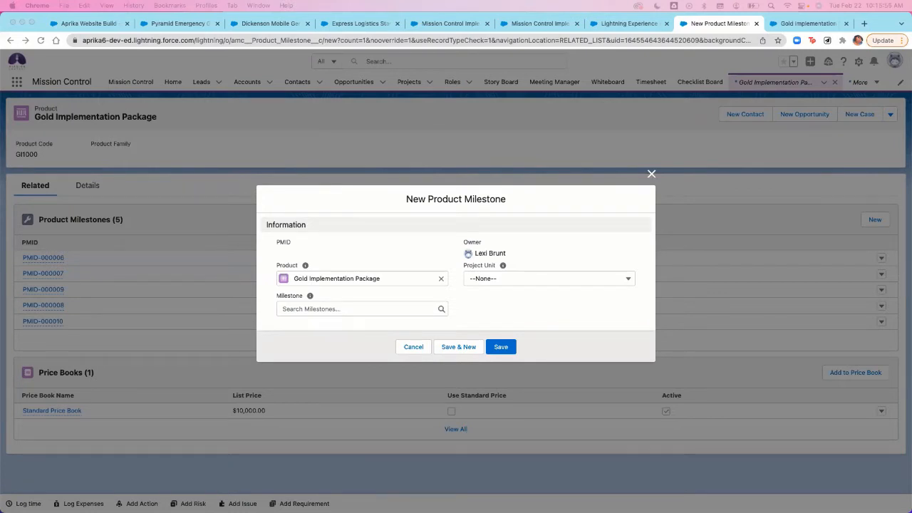
click(549, 278)
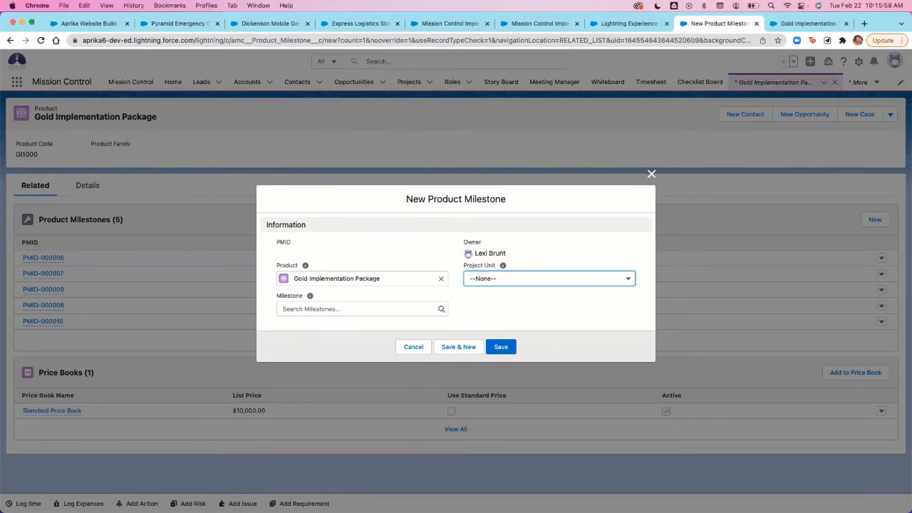
click(574, 275)
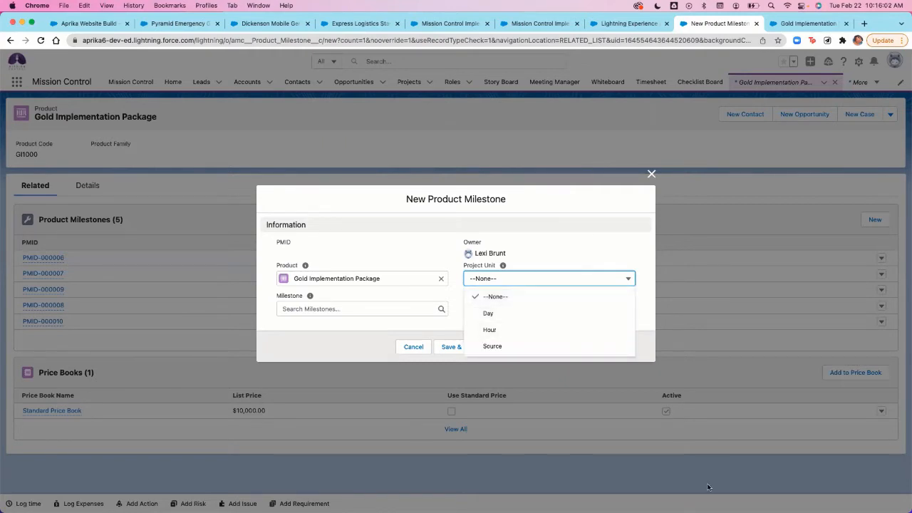
click(906, 478)
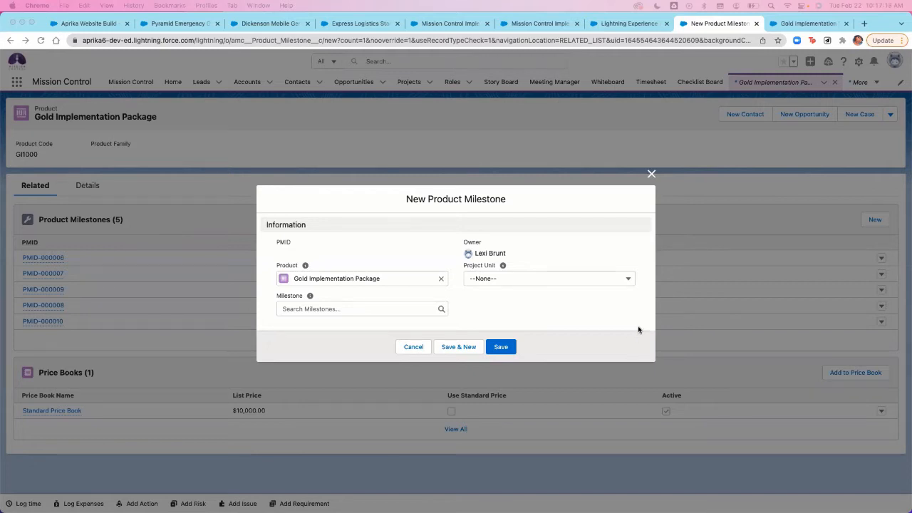
click(605, 279)
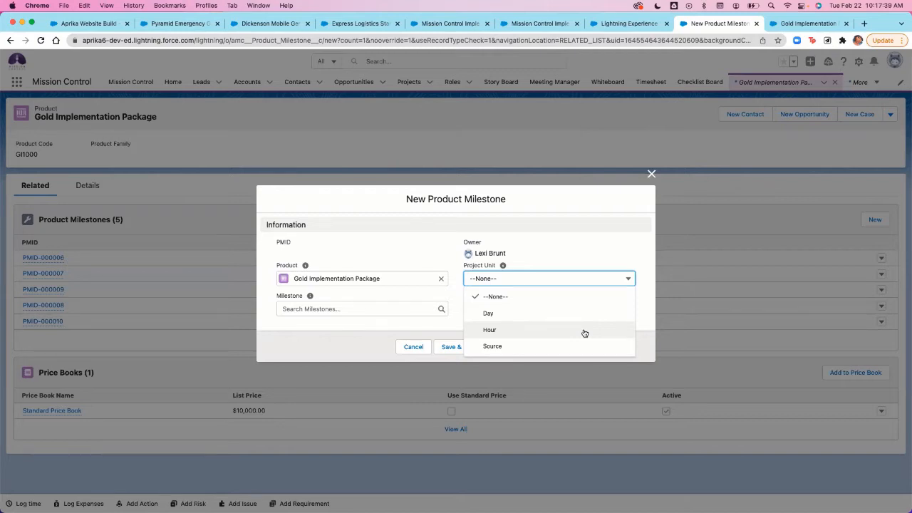
Choose Source as the project unit and discard the new product milestone for the Gold Implementation Package
click(567, 347)
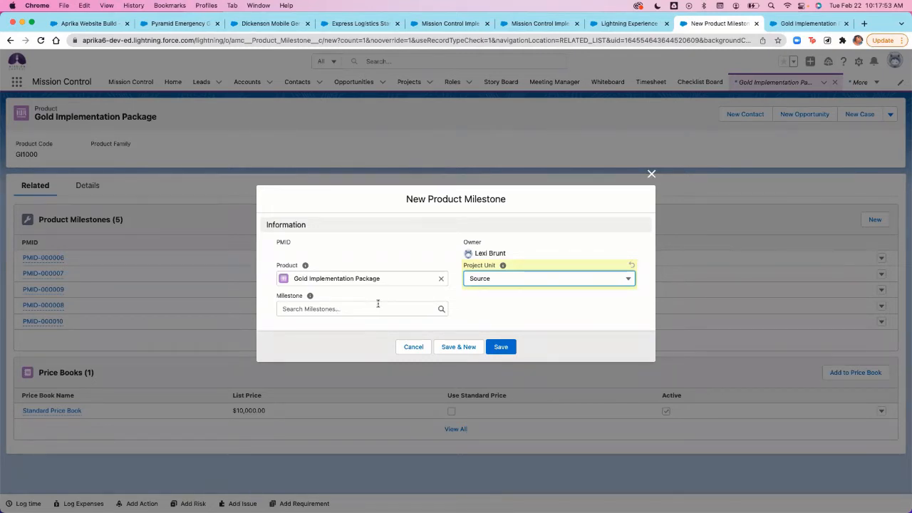
click(408, 347)
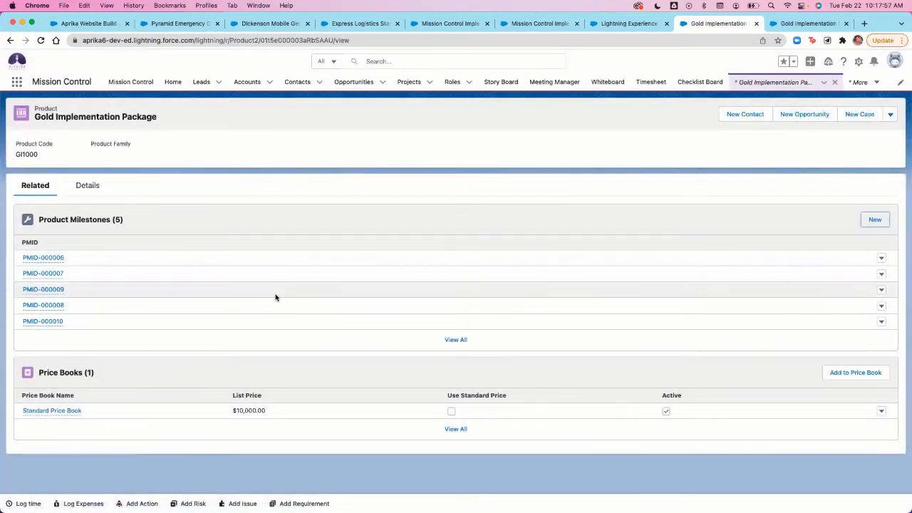
Review the Pyramid Emergency Generators opportunity's generation settings and products, and open its Installation opportunity product on a separate page
click(176, 25)
scroll(374, 209, up, 2)
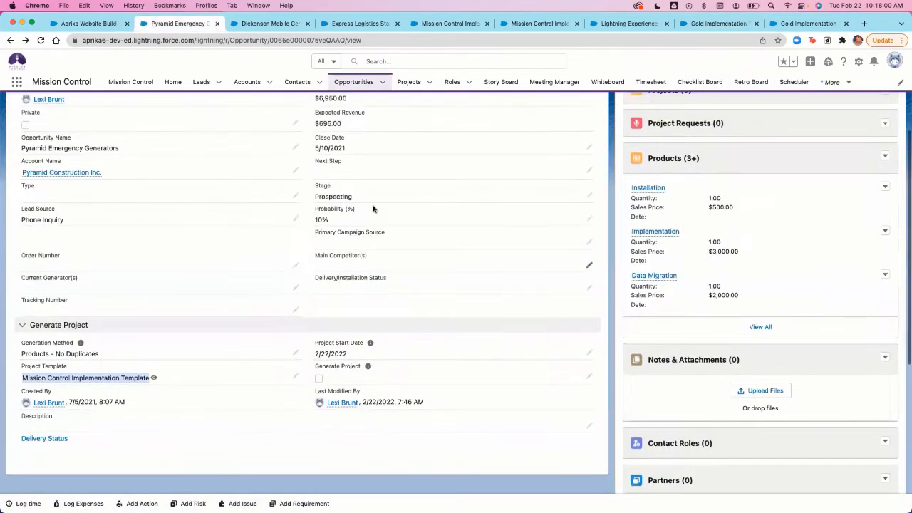
scroll(387, 247, up, 1)
scroll(386, 246, down, 3)
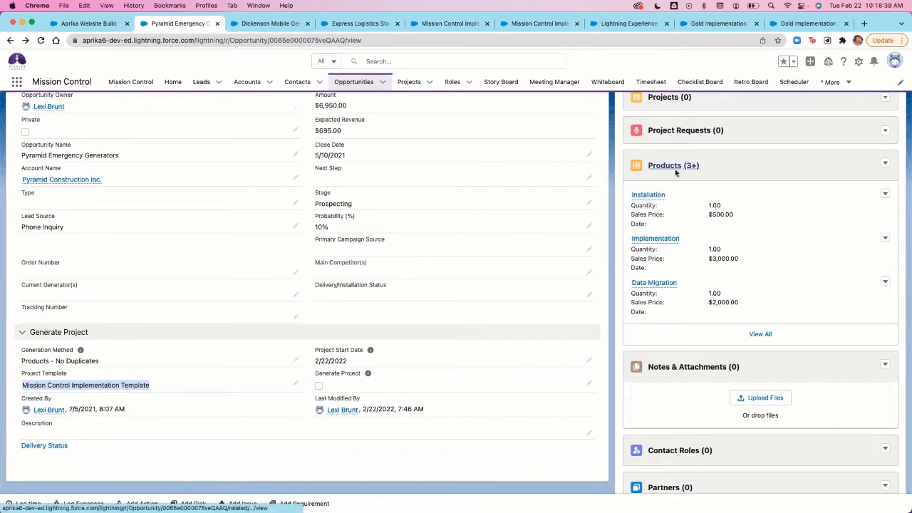
mouse_move(655, 192)
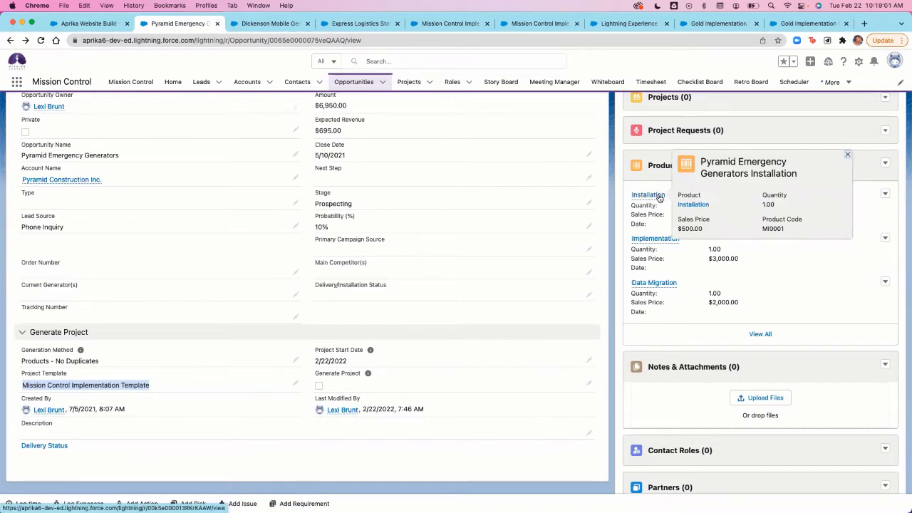
right_click(659, 197)
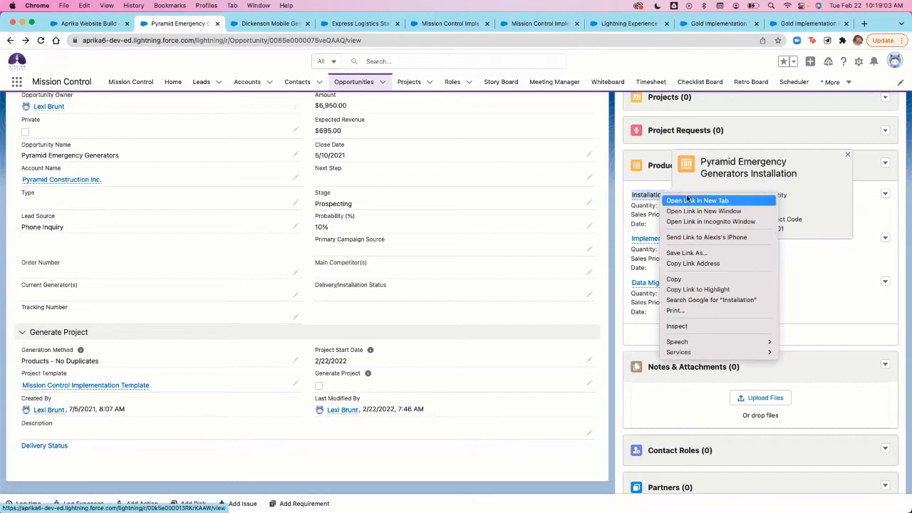
click(649, 198)
super+click(649, 197)
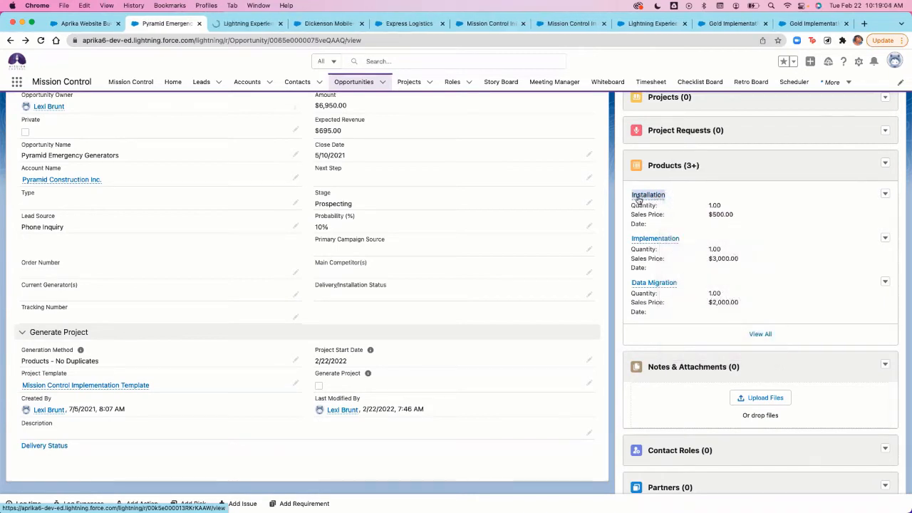
click(256, 23)
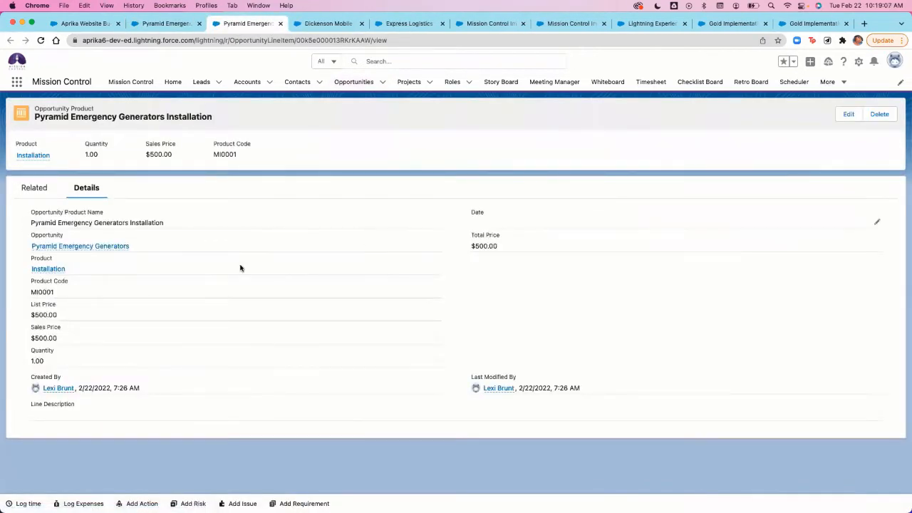
View the product record behind the Installation opportunity product, check its milestone template, and close that page
mouse_move(49, 268)
click(32, 189)
click(86, 191)
click(48, 269)
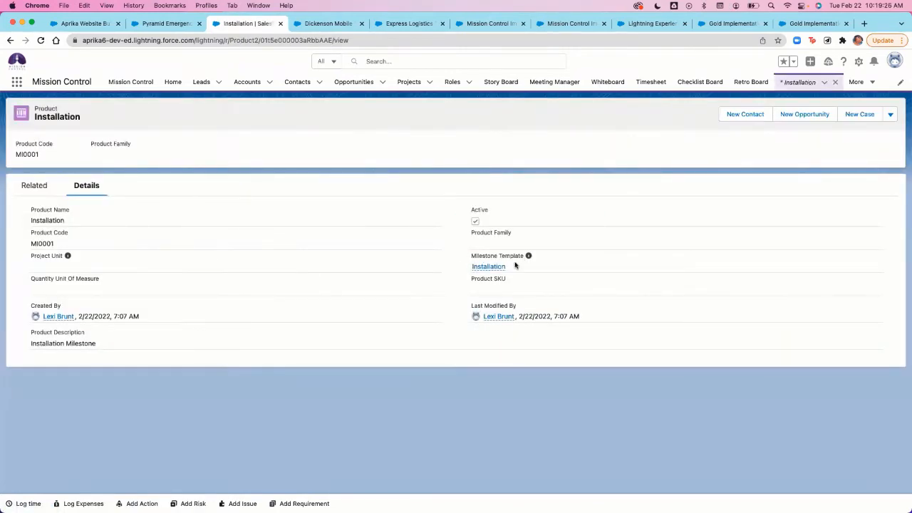
click(280, 24)
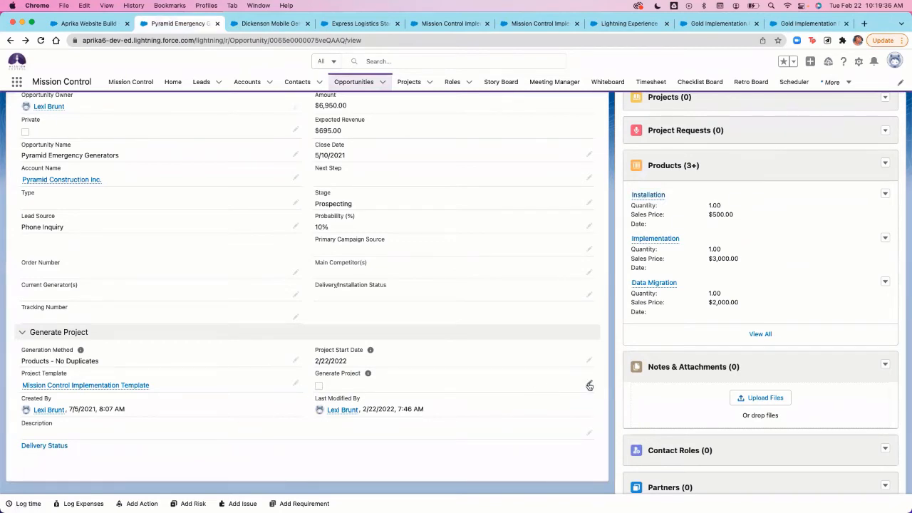
Enable Generate Project on the Pyramid Emergency Generators opportunity and save the record
click(588, 384)
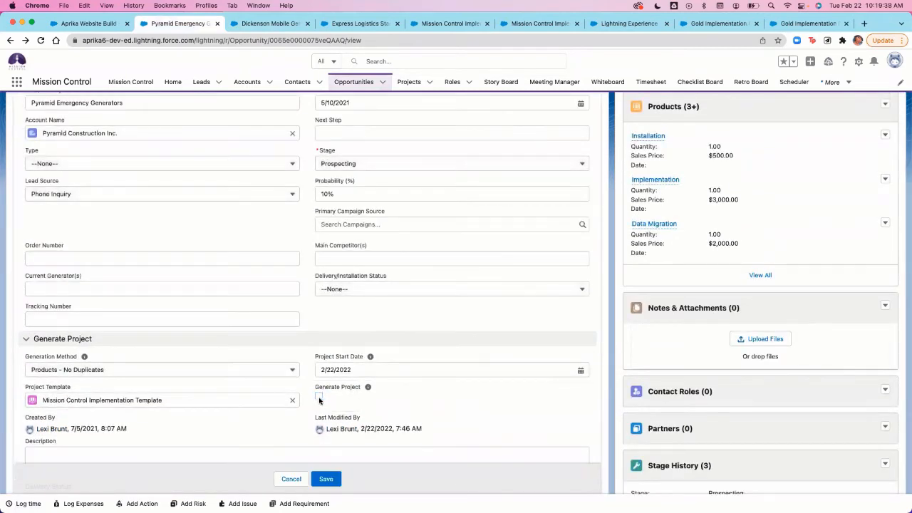
click(318, 397)
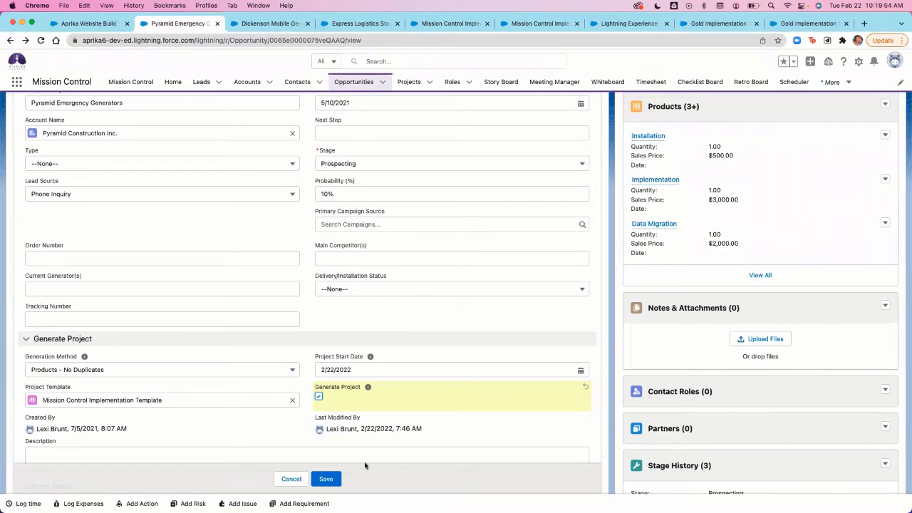
click(329, 478)
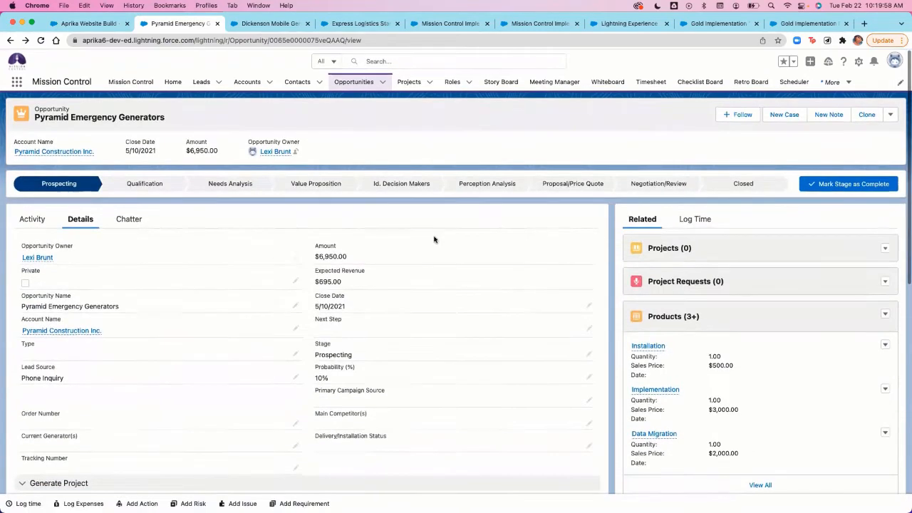
Refresh the opportunity, view the milestones of its generated Pyramid Emergency Generators project, and return to the opportunity
click(41, 40)
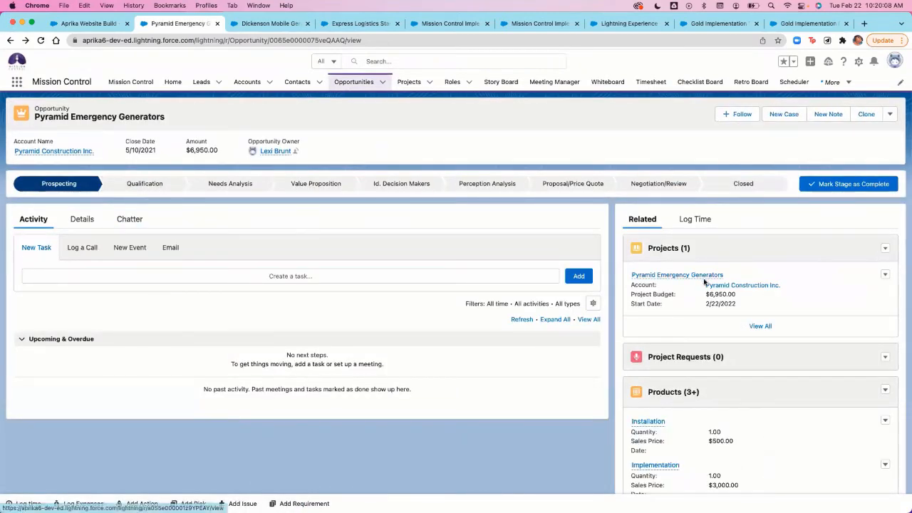
click(683, 277)
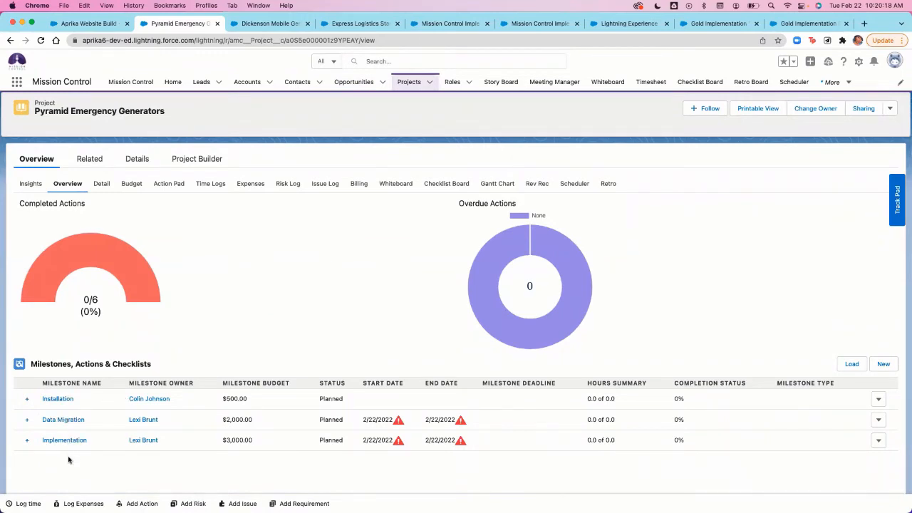
click(10, 41)
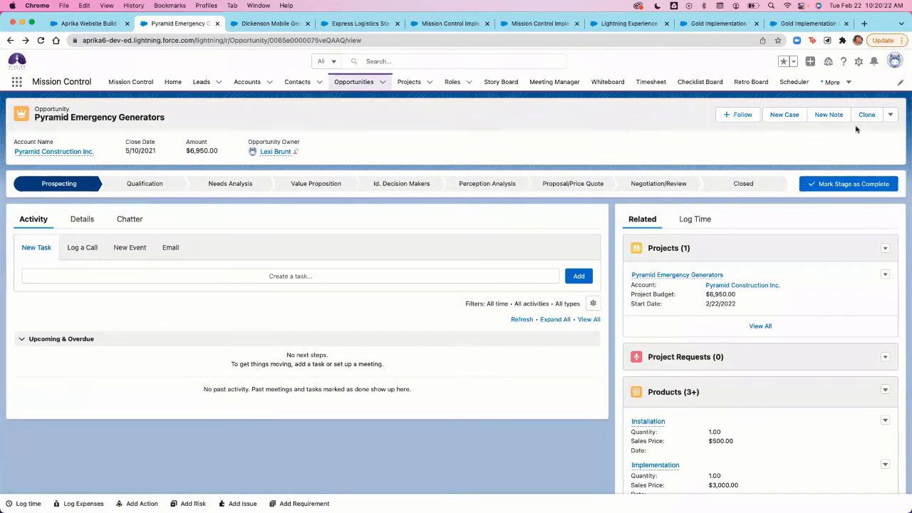
Review the Dickenson Mobile Generators opportunity's generation settings and compare its products with those on the Pyramid Emergency Generators opportunity
click(239, 24)
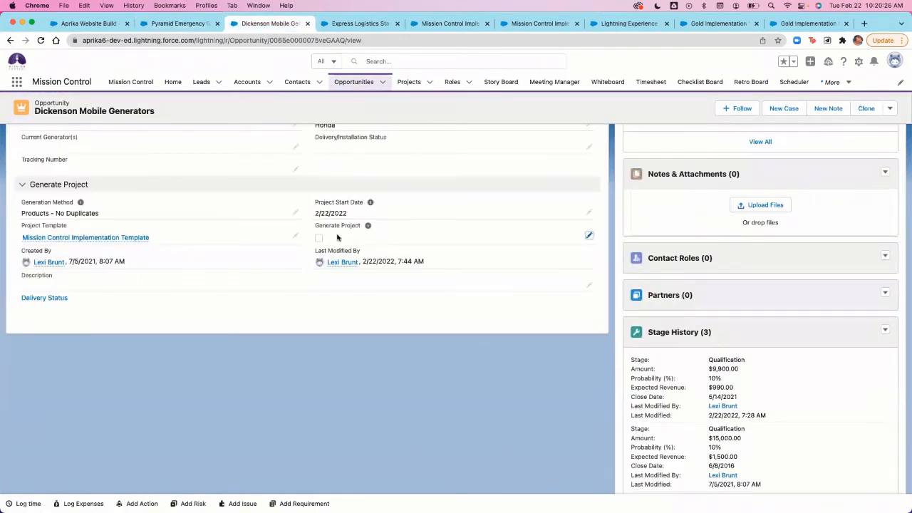
scroll(369, 312, up, 2)
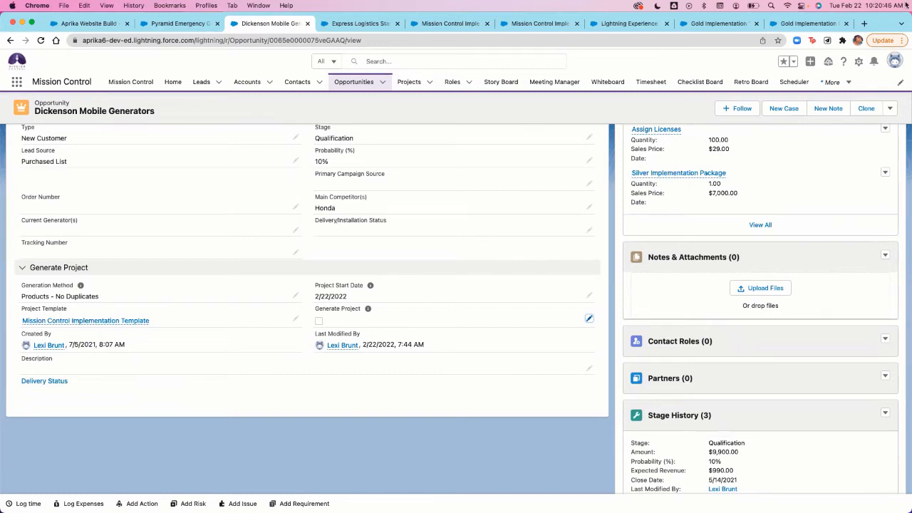
scroll(664, 254, up, 1)
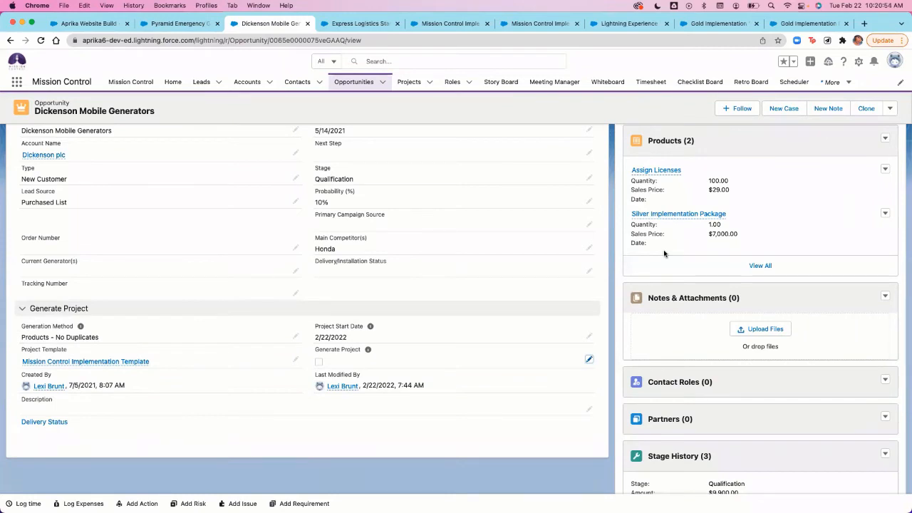
click(164, 20)
scroll(693, 265, down, 3)
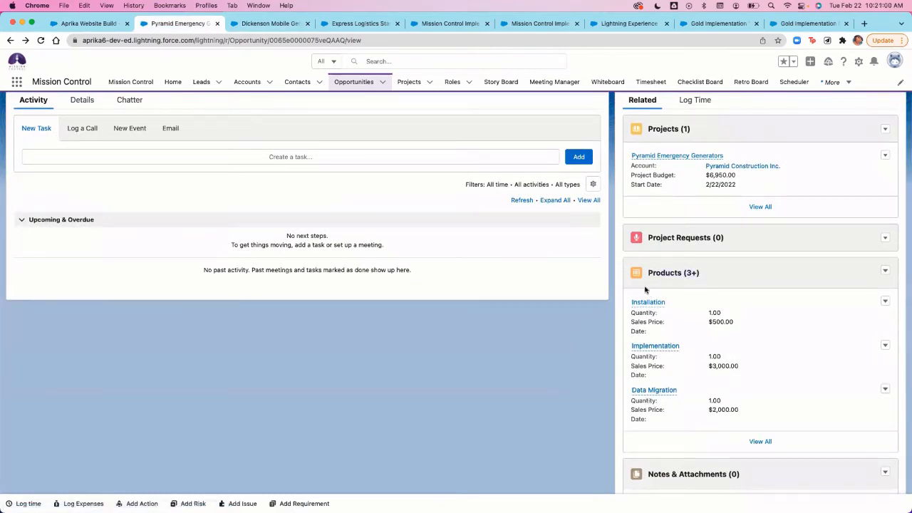
click(238, 24)
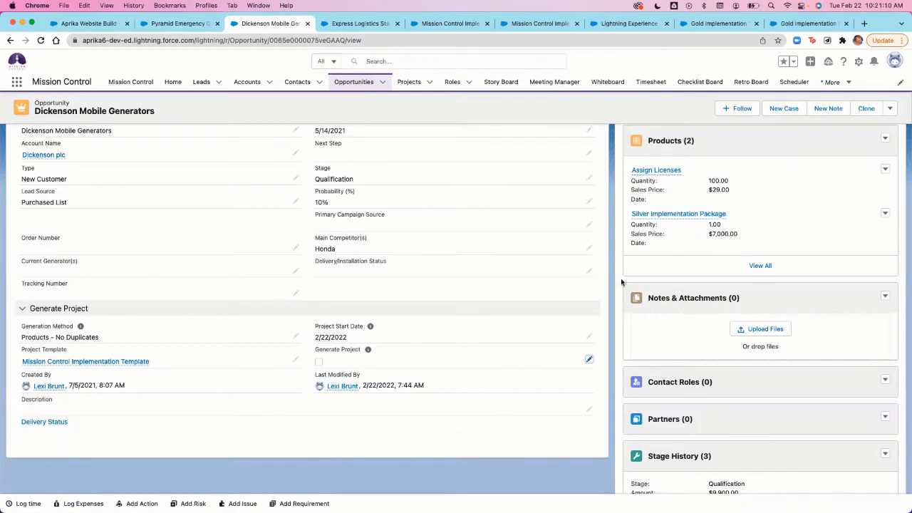
mouse_move(676, 175)
scroll(694, 186, up, 2)
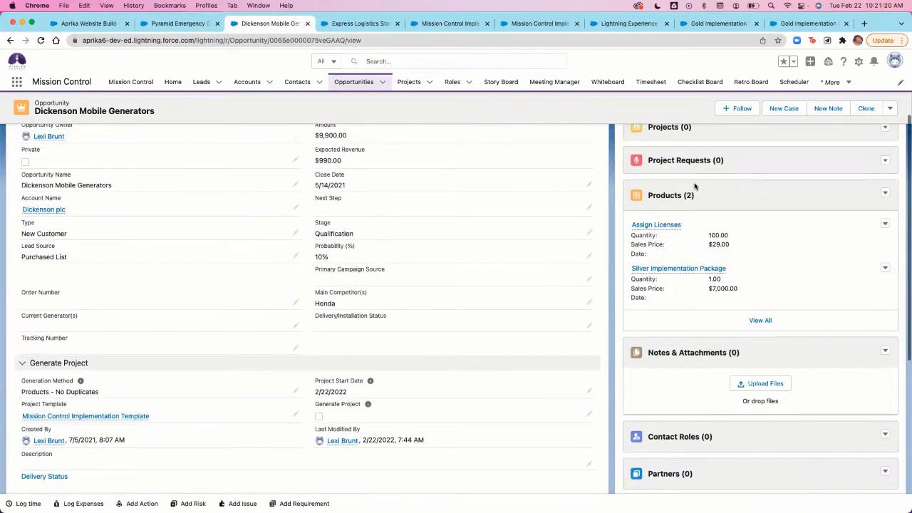
scroll(695, 186, down, 1)
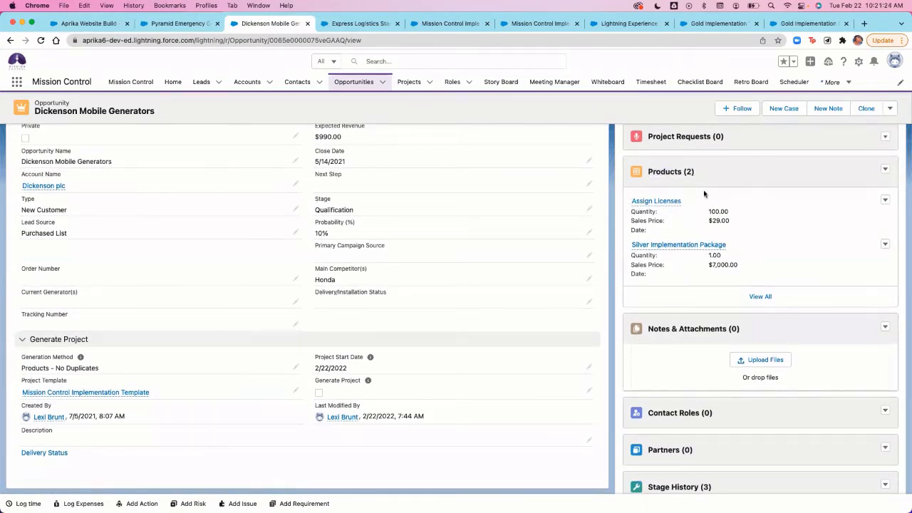
mouse_move(667, 206)
Enable Generate Project on the Dickenson Mobile Generators opportunity and save the record
click(588, 390)
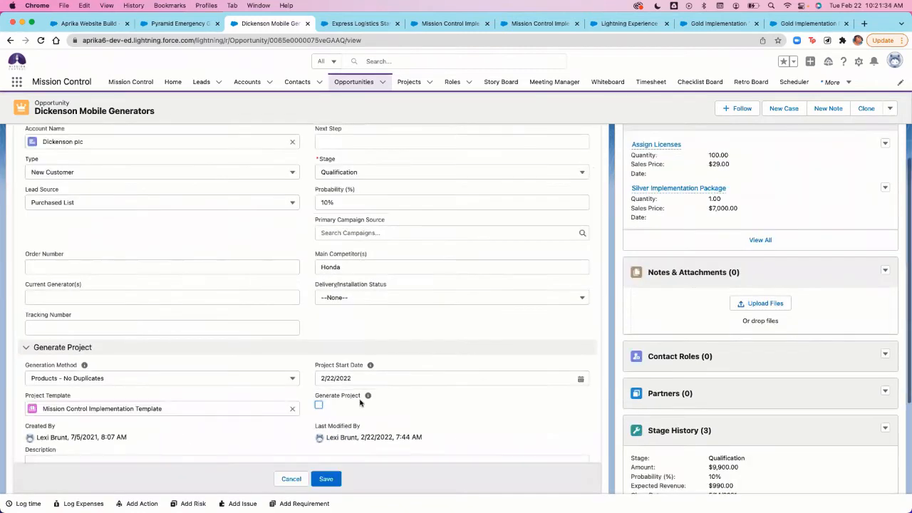
click(319, 405)
click(329, 482)
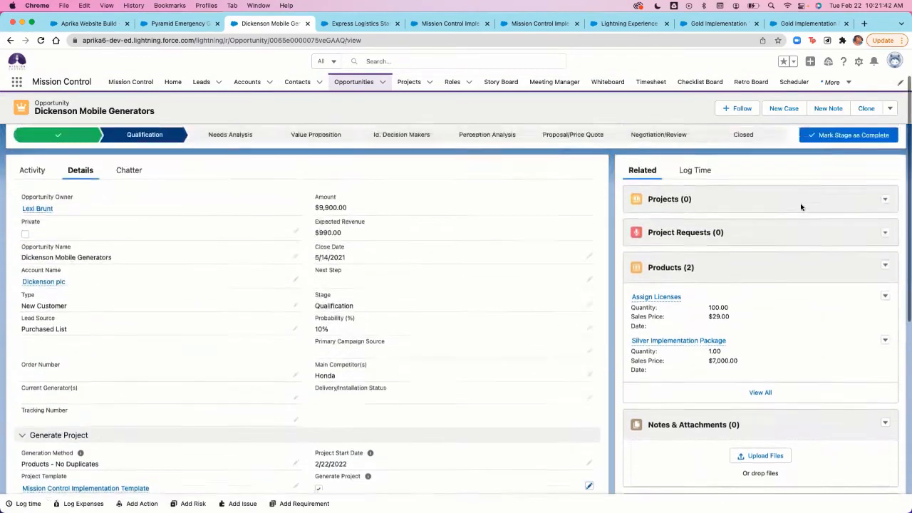
Refresh the opportunity, view the milestones of its generated Dickenson Mobile Generators project, and return to the opportunity
click(45, 46)
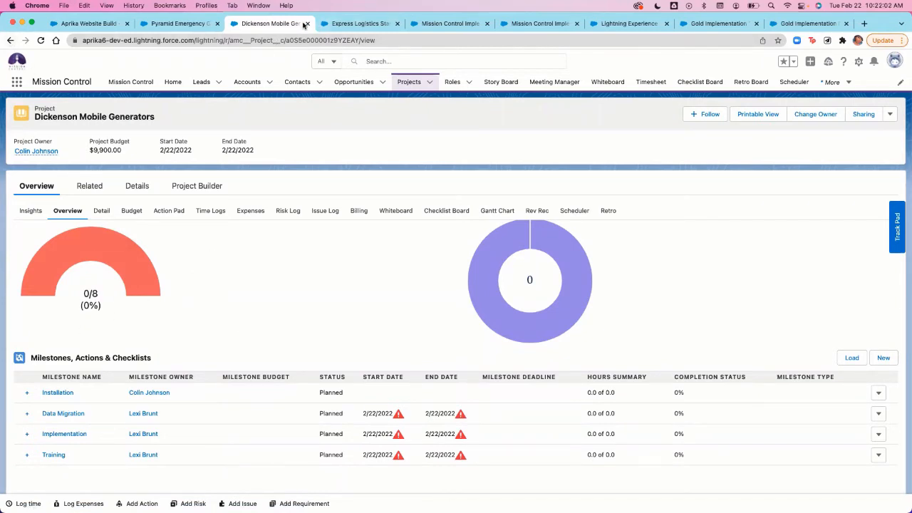
click(9, 41)
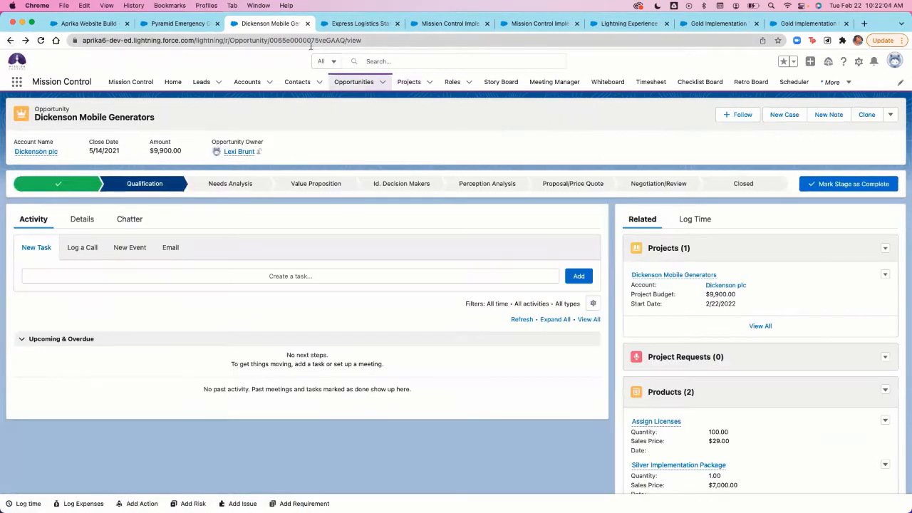
Check the products on the Express Logistics Standby Generator opportunity, enable Generate Project there, and save the record
click(339, 25)
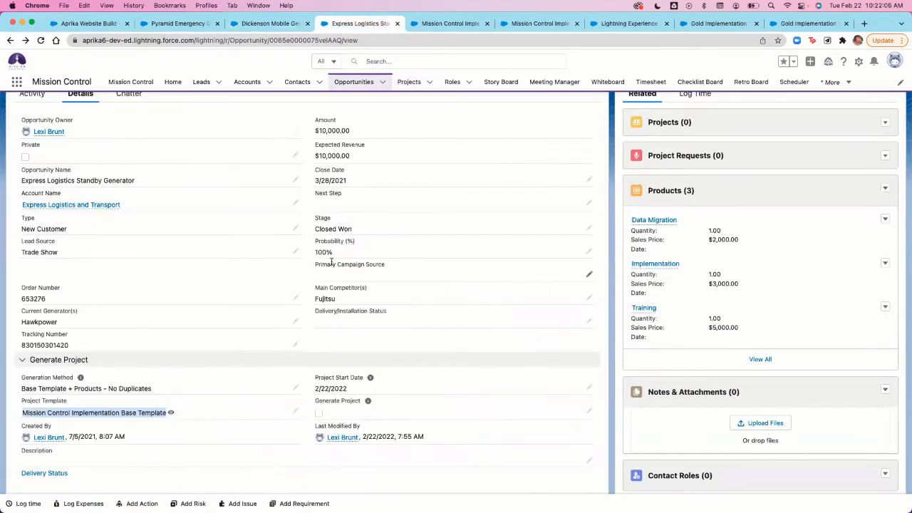
scroll(249, 450, down, 1)
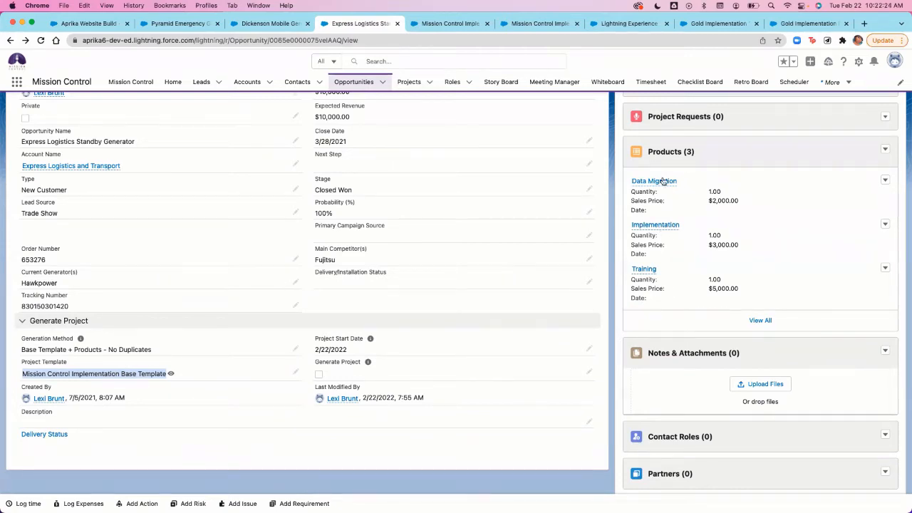
mouse_move(646, 269)
click(590, 373)
click(319, 384)
scroll(600, 332, up, 3)
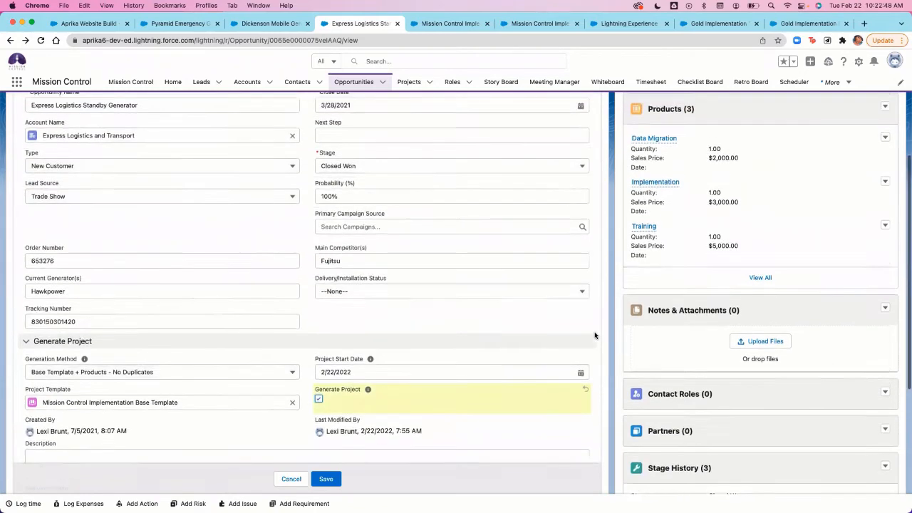
scroll(595, 335, up, 1)
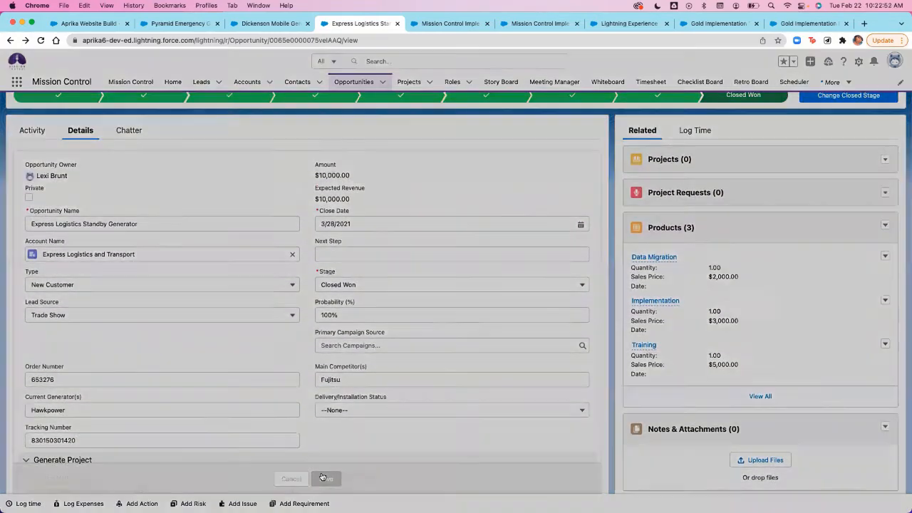
scroll(275, 239, up, 3)
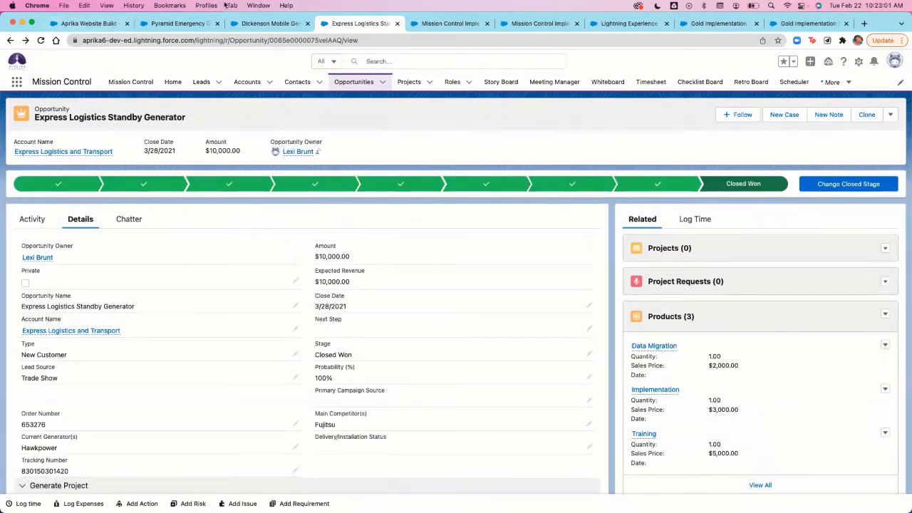
Refresh the opportunity, open its generated Express Logistics Standby Generator project, and review the list of milestones
click(41, 41)
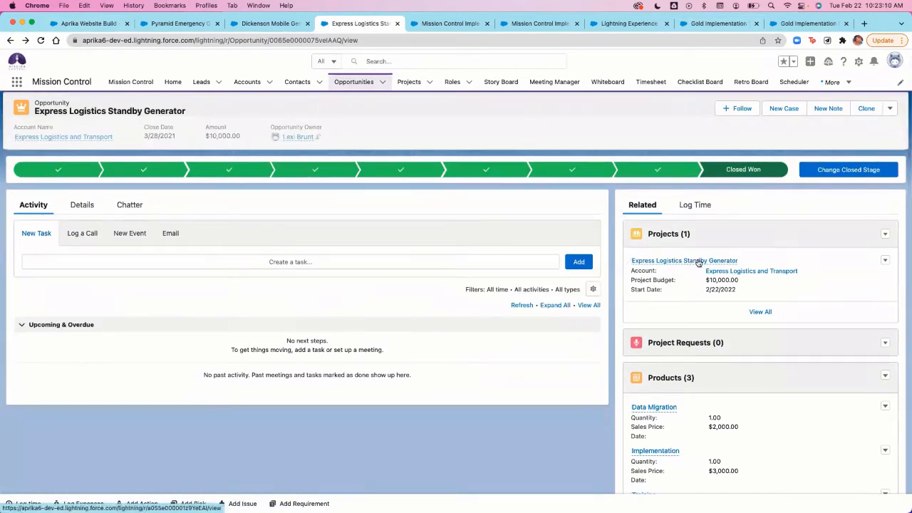
click(695, 267)
scroll(233, 350, down, 1)
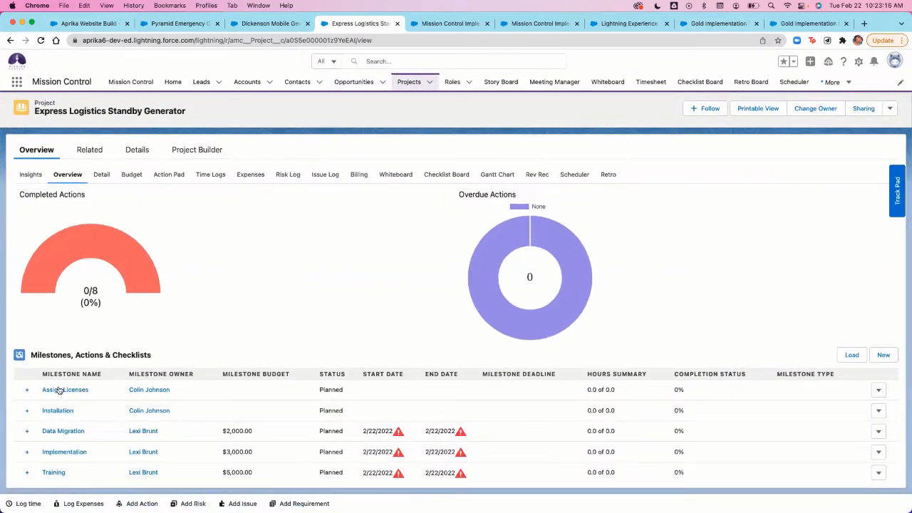
scroll(42, 447, down, 1)
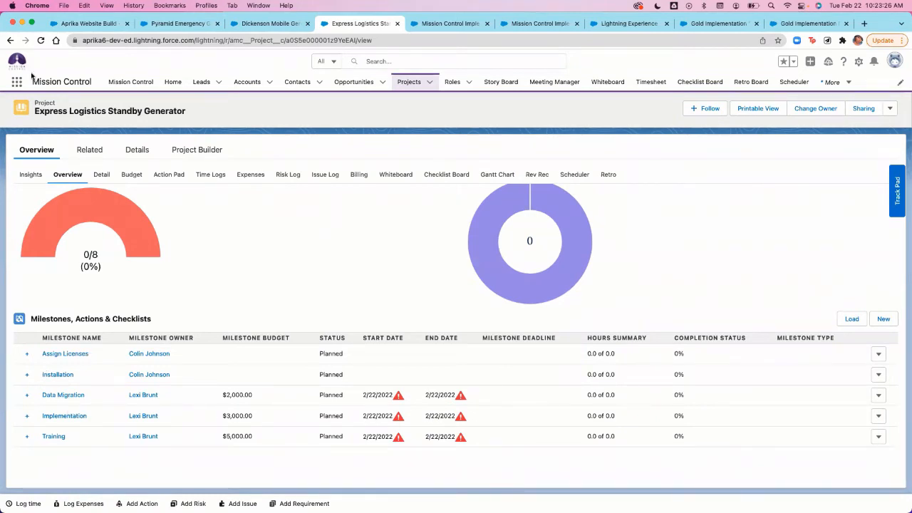
Return to the Express Logistics Standby Generator opportunity and examine the available Generation Method options in its details
click(10, 40)
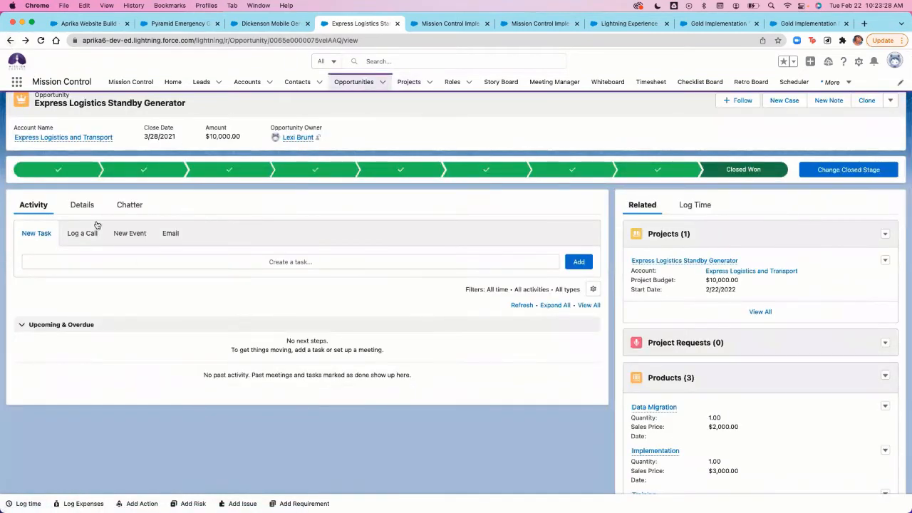
click(82, 206)
scroll(182, 462, down, 2)
scroll(182, 462, down, 5)
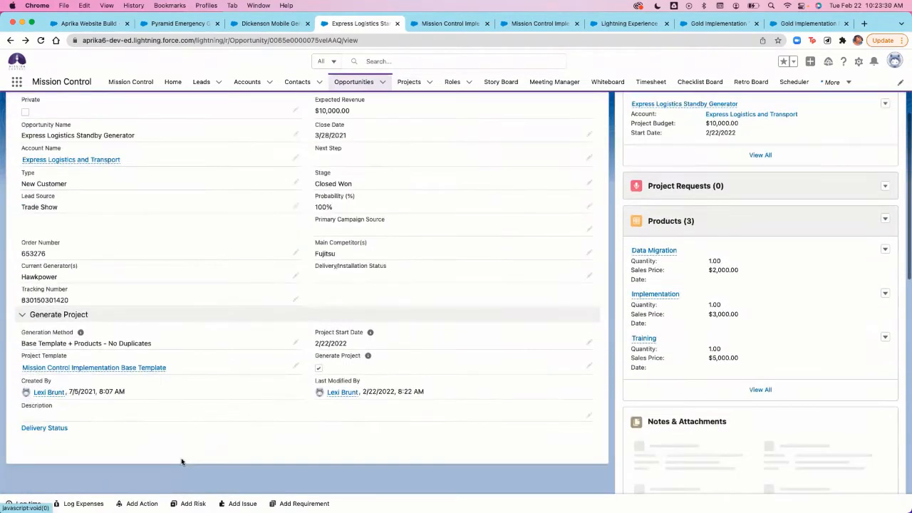
double_click(261, 305)
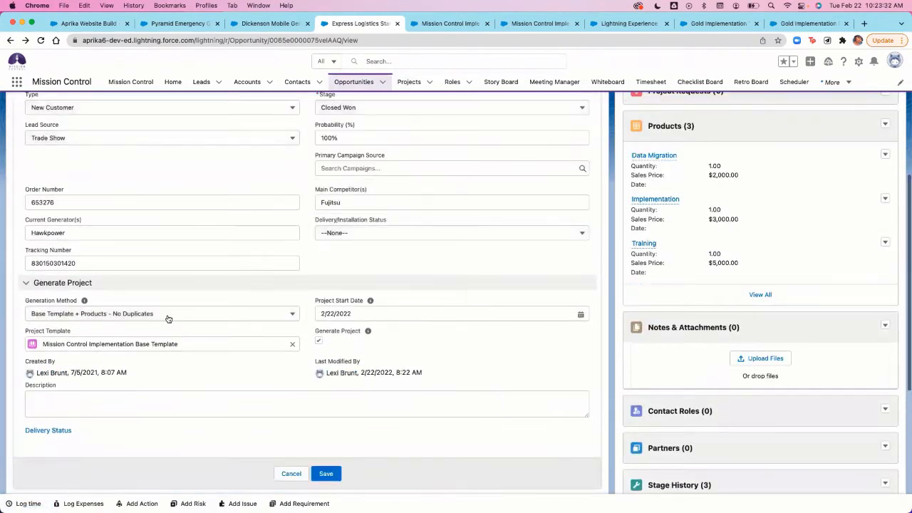
click(166, 315)
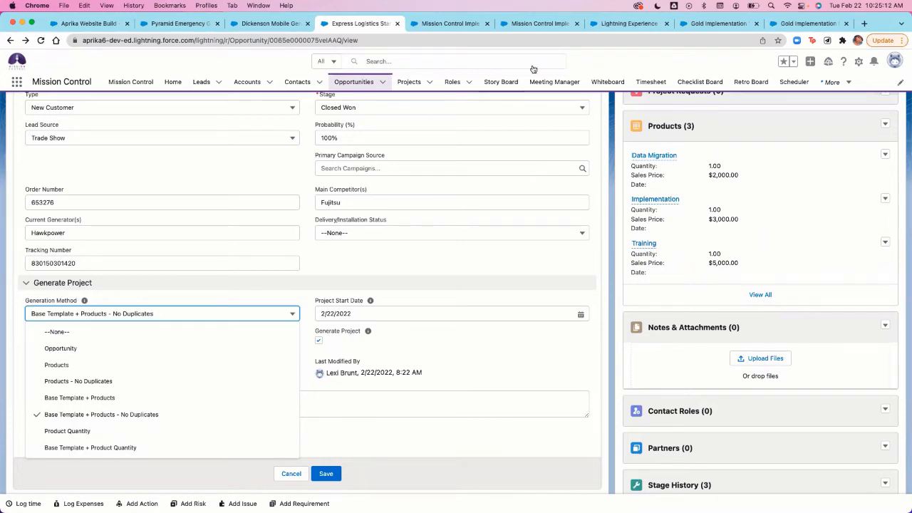
Compare the milestones of the Mission Control Implementation Base Template and Mission Control Implementation Template projects
click(551, 26)
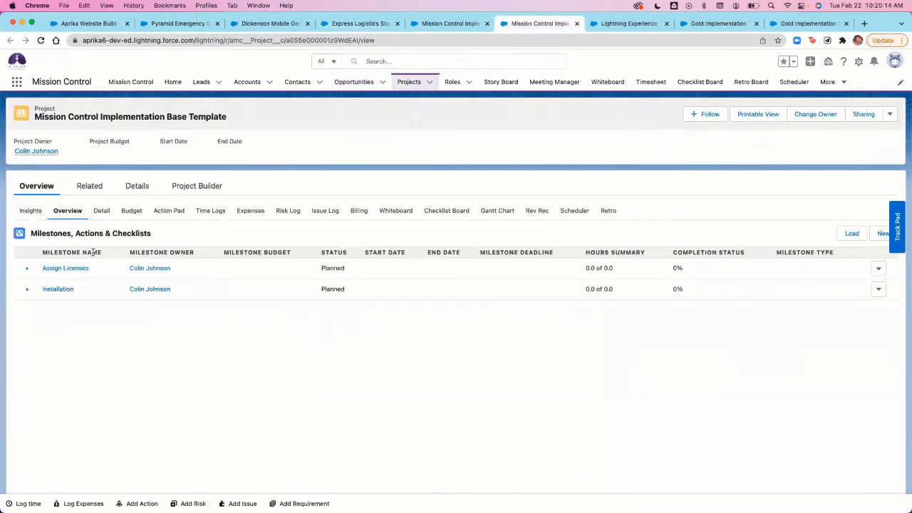
click(446, 24)
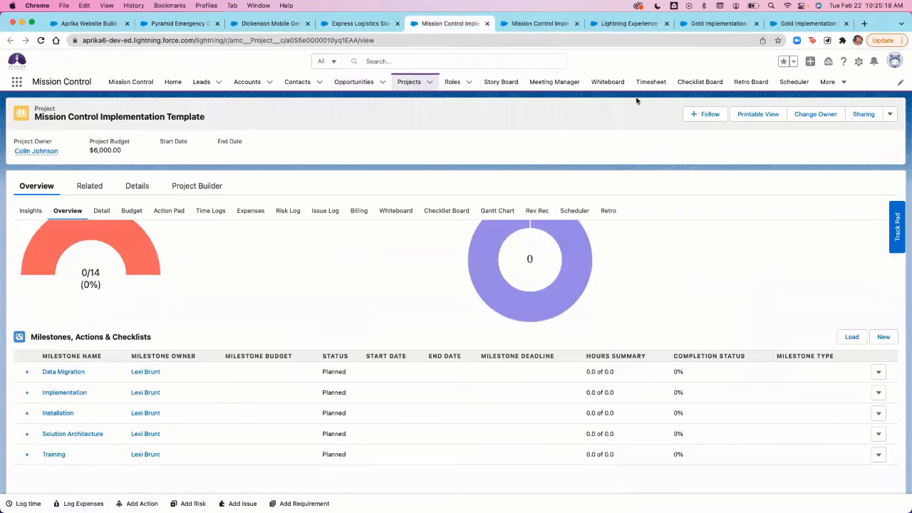
Open the Installation product, set its Project Unit to Source, and save the record
click(705, 26)
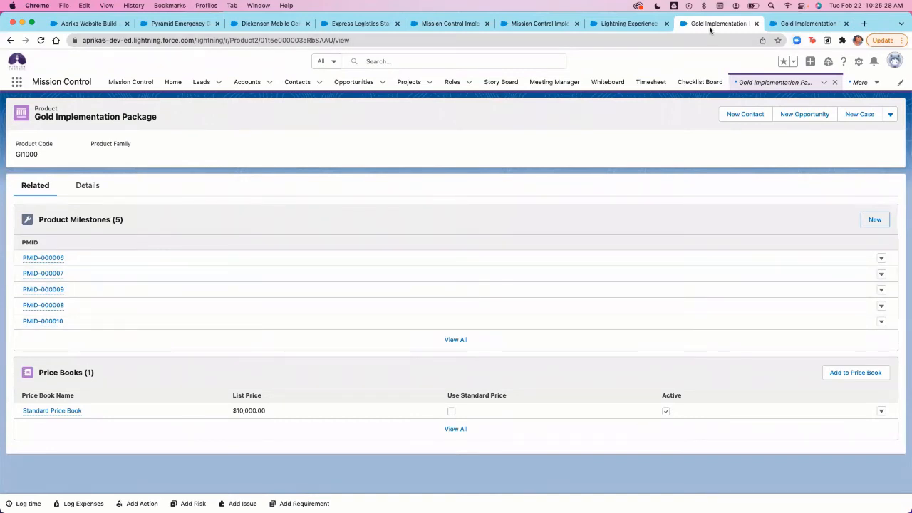
click(823, 83)
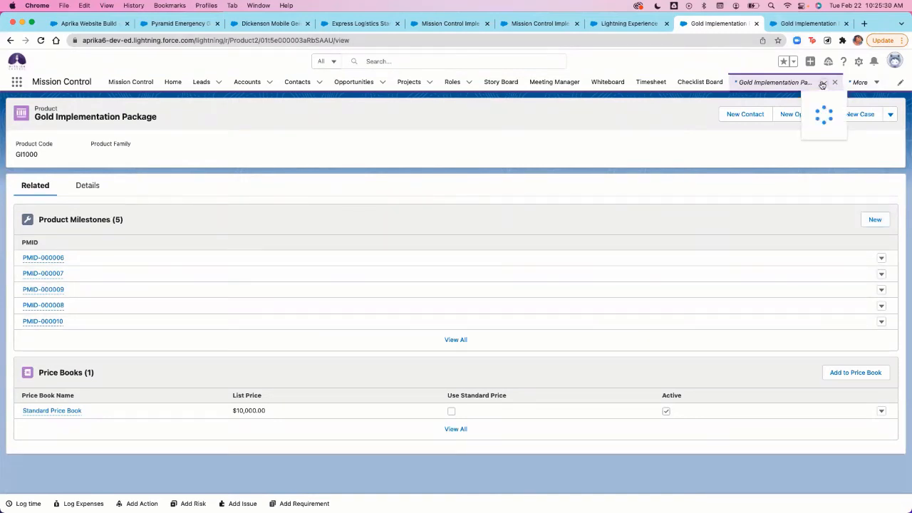
click(804, 134)
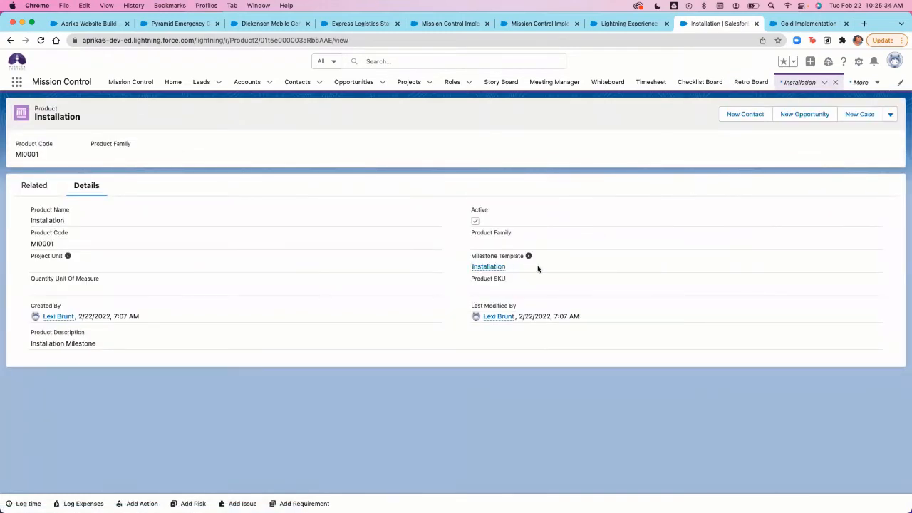
mouse_move(500, 268)
click(890, 114)
click(860, 150)
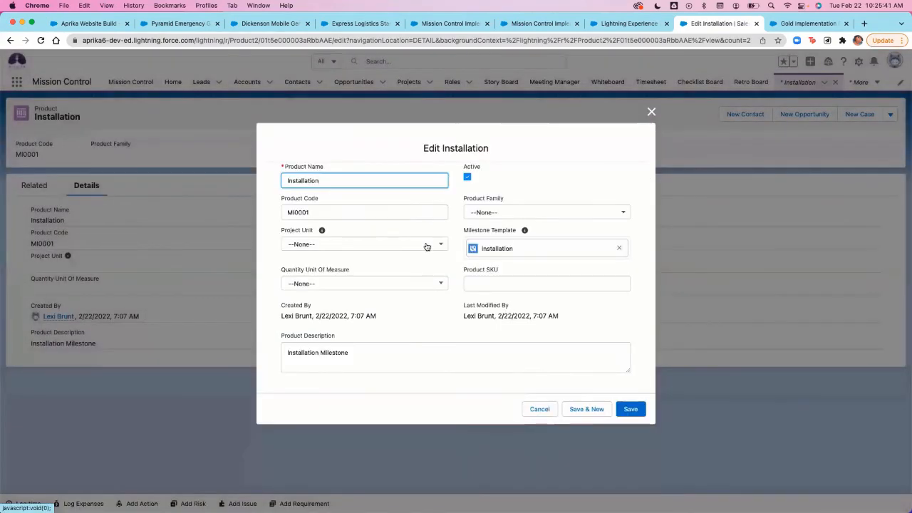
click(427, 243)
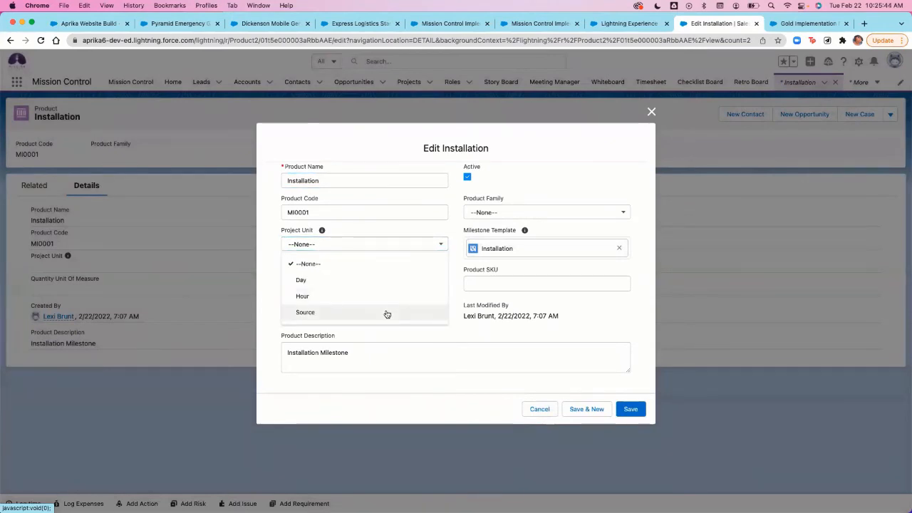
click(387, 314)
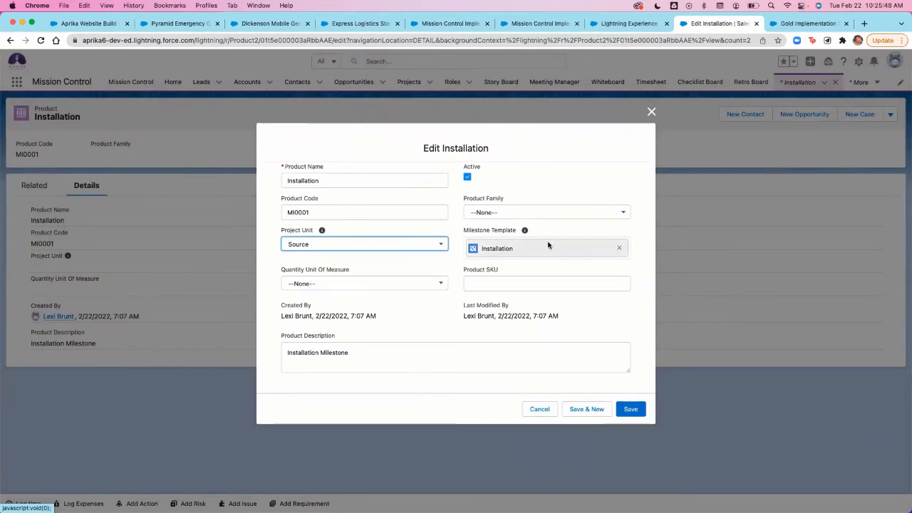
click(632, 409)
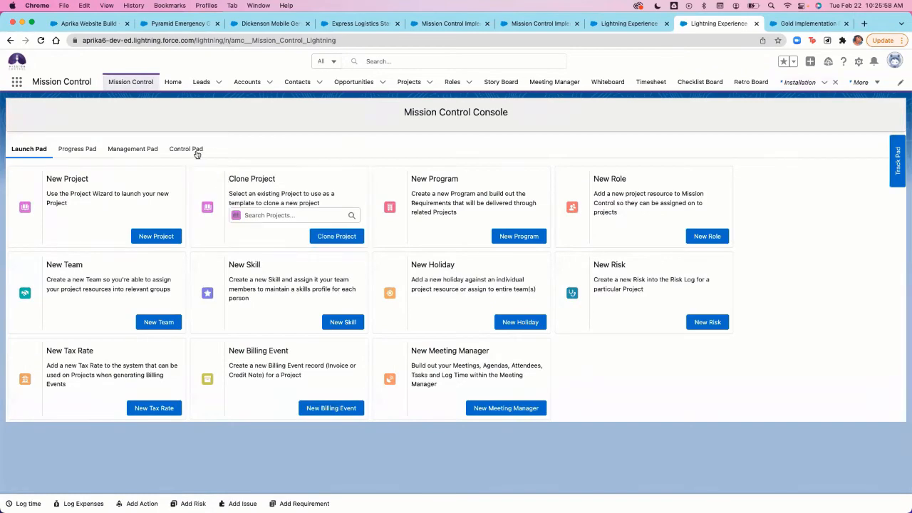
Open the Auto-Generation Field Mapping settings from the Control Pad of the Mission Control Console
click(196, 149)
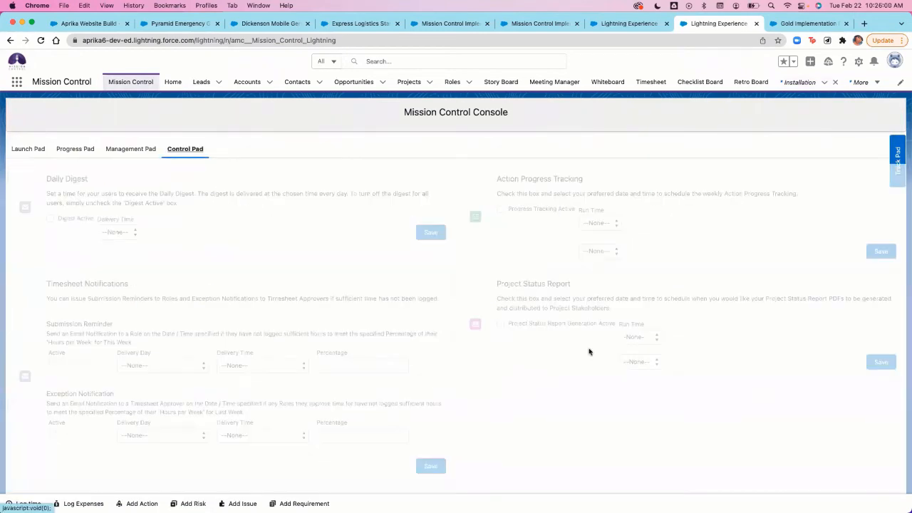
scroll(590, 352, down, 3)
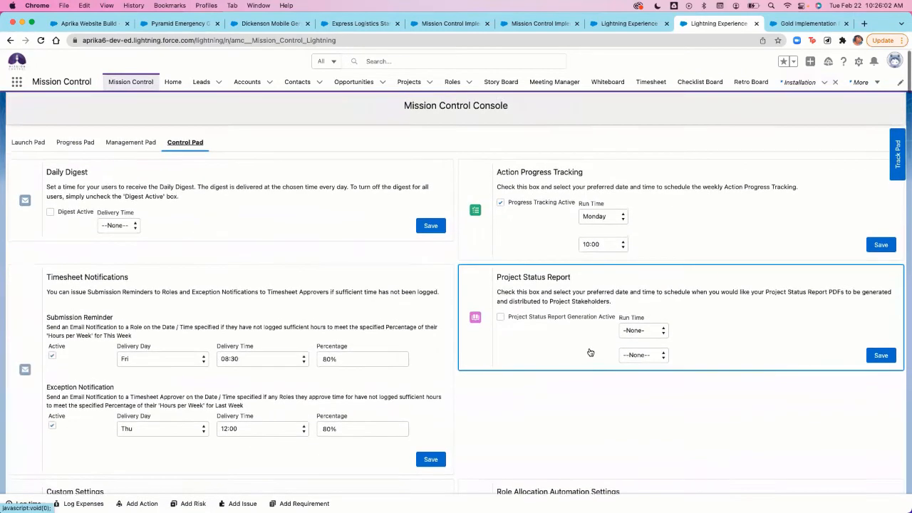
scroll(589, 352, down, 2)
scroll(590, 352, up, 3)
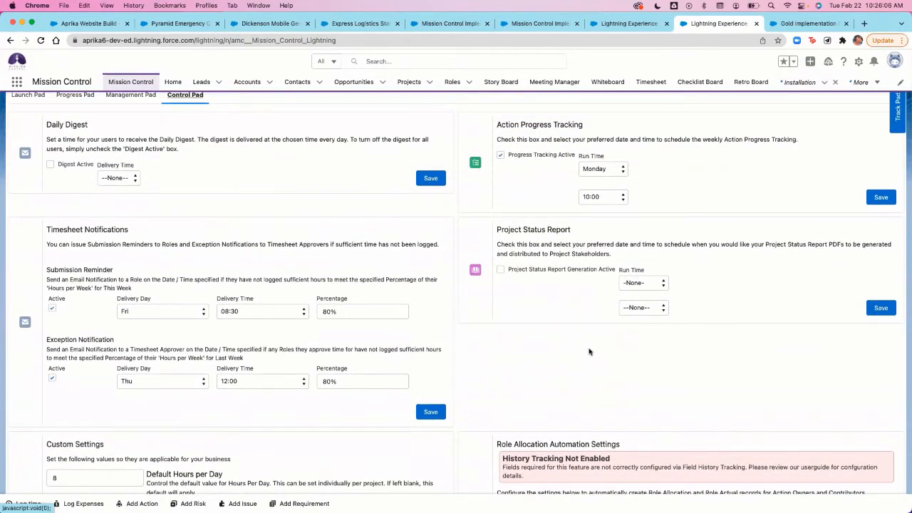
scroll(589, 352, down, 10)
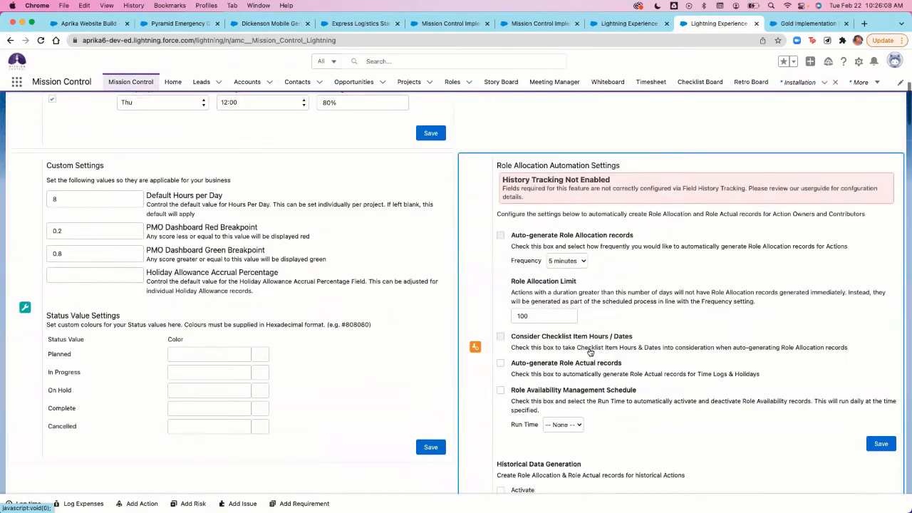
scroll(590, 352, down, 4)
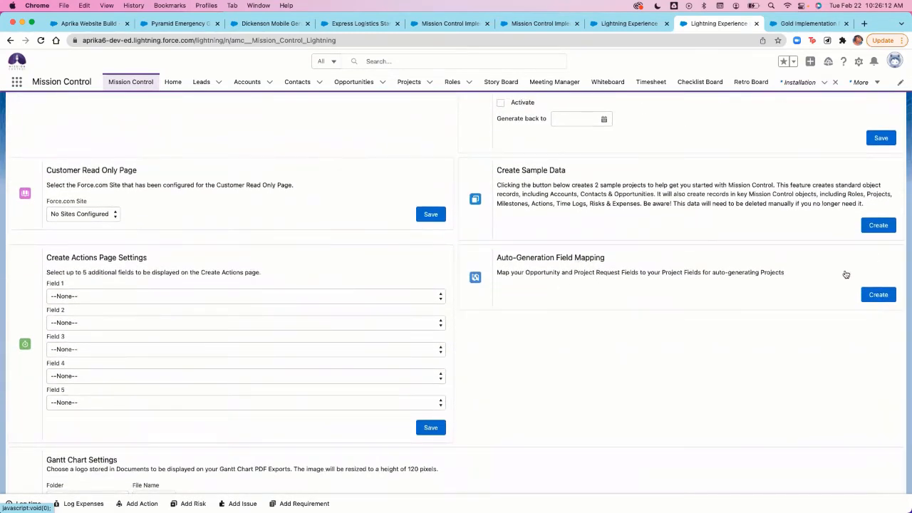
click(877, 295)
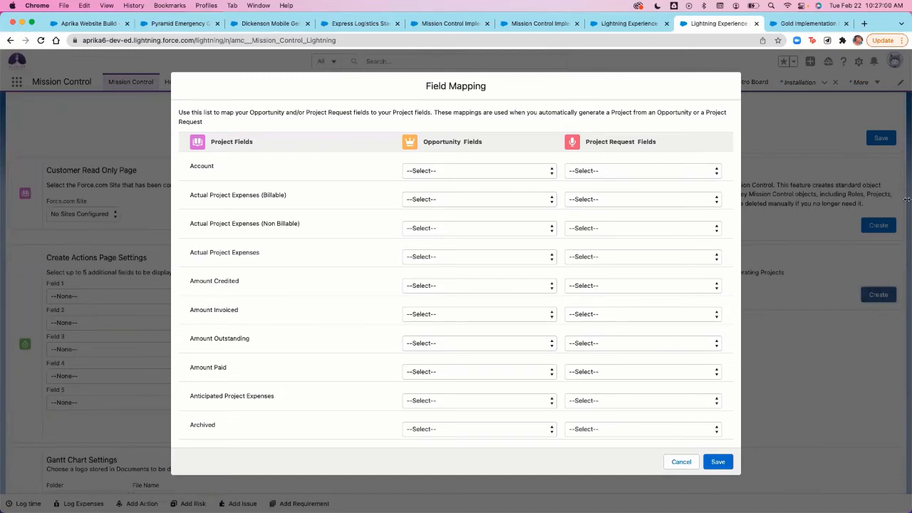
Review the project fields that can be mapped to opportunity and project request fields, and close the mapping without saving
scroll(454, 391, down, 3)
scroll(454, 391, down, 10)
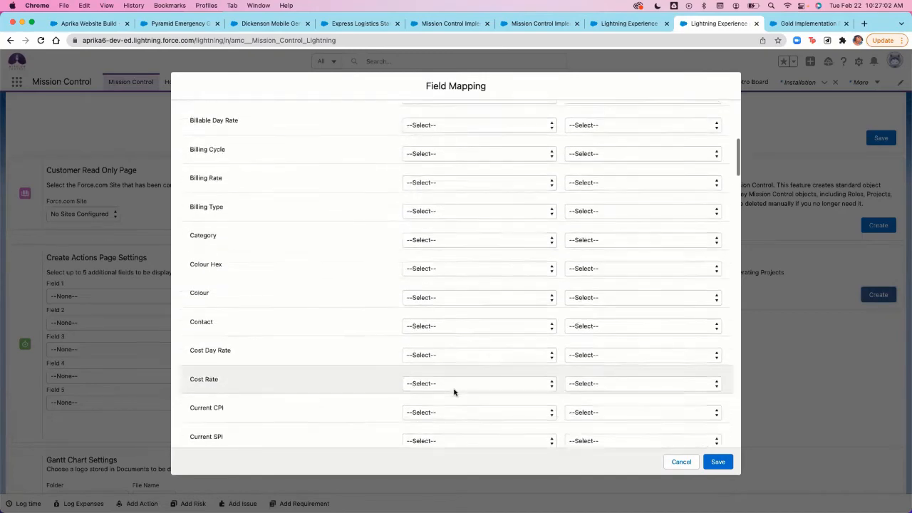
scroll(453, 391, down, 14)
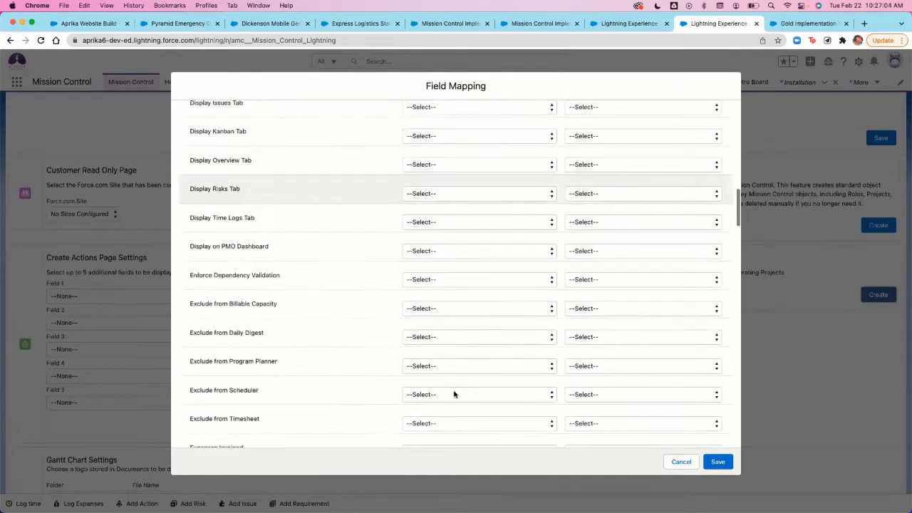
scroll(454, 393, down, 2)
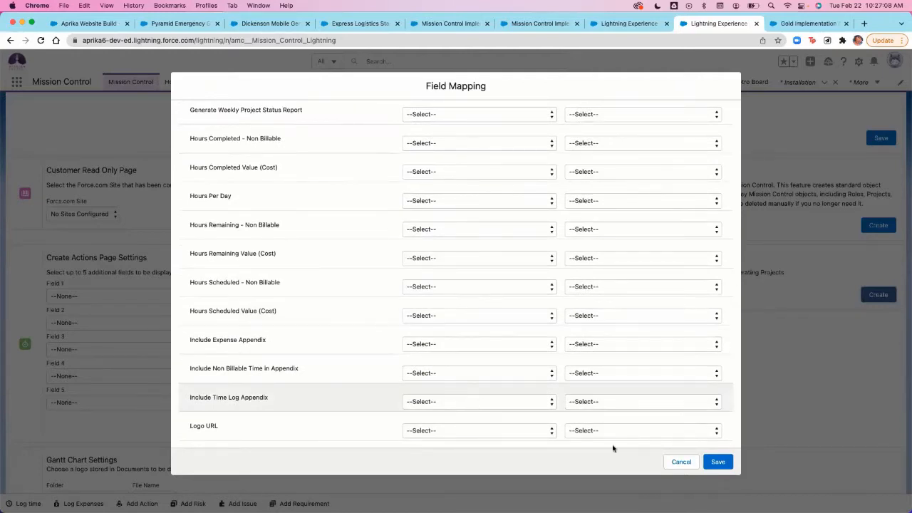
click(680, 461)
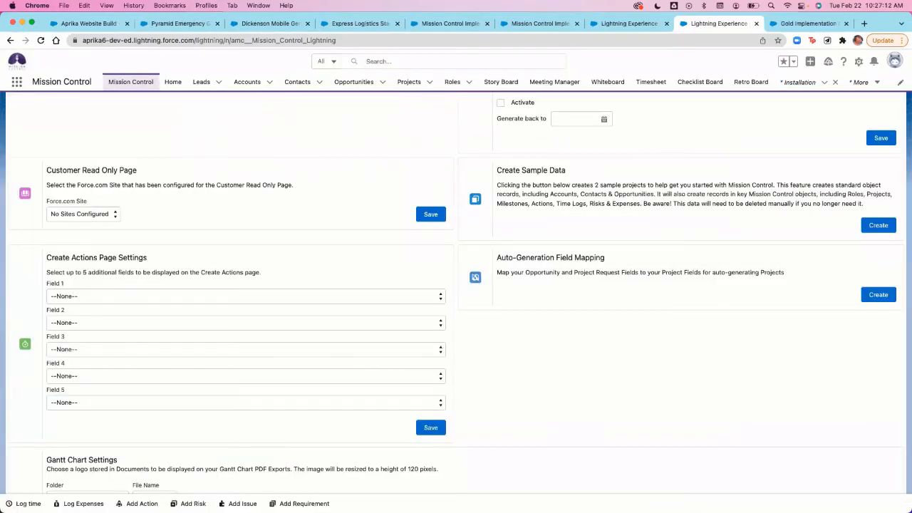
Review the Generate Project details on the Dickenson Mobile Generators opportunity
scroll(570, 313, up, 5)
scroll(529, 331, up, 3)
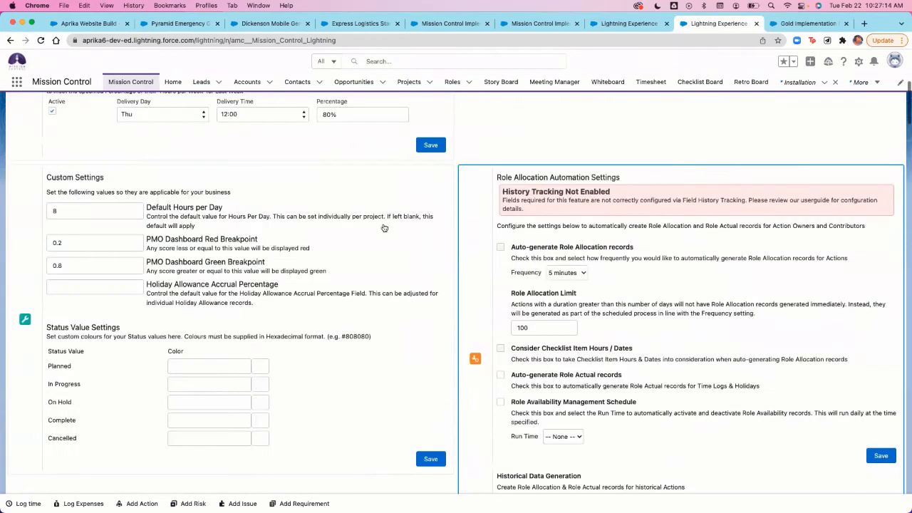
click(264, 24)
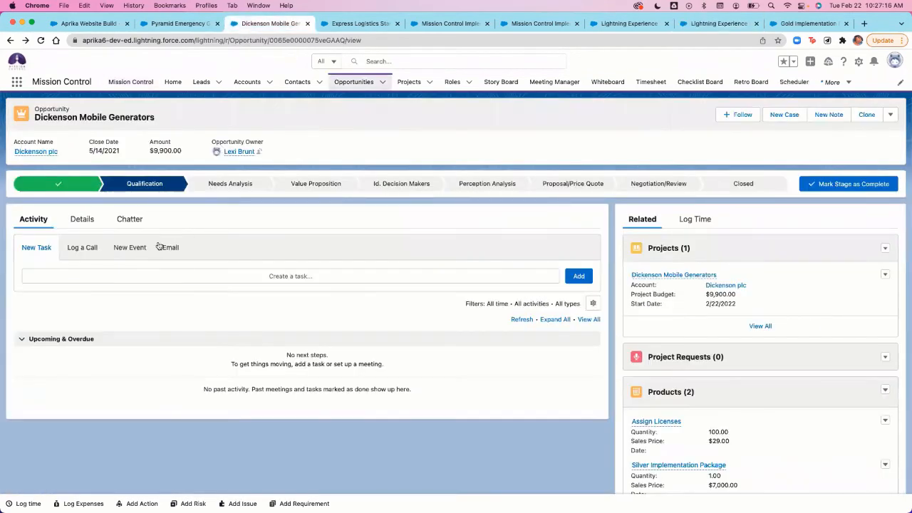
click(82, 219)
scroll(193, 366, down, 5)
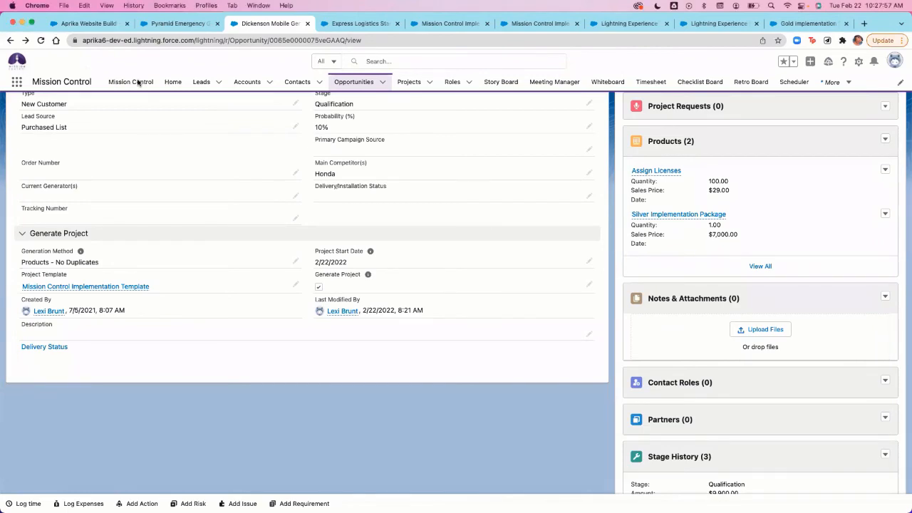
Enable Transfer Cloned Records to Running User in the Control Pad settings of the Mission Control Console
click(627, 24)
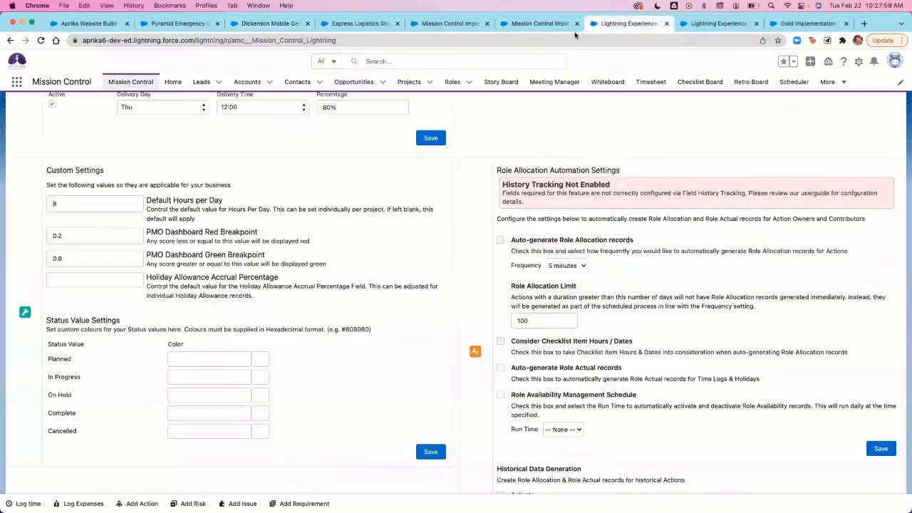
scroll(257, 280, down, 15)
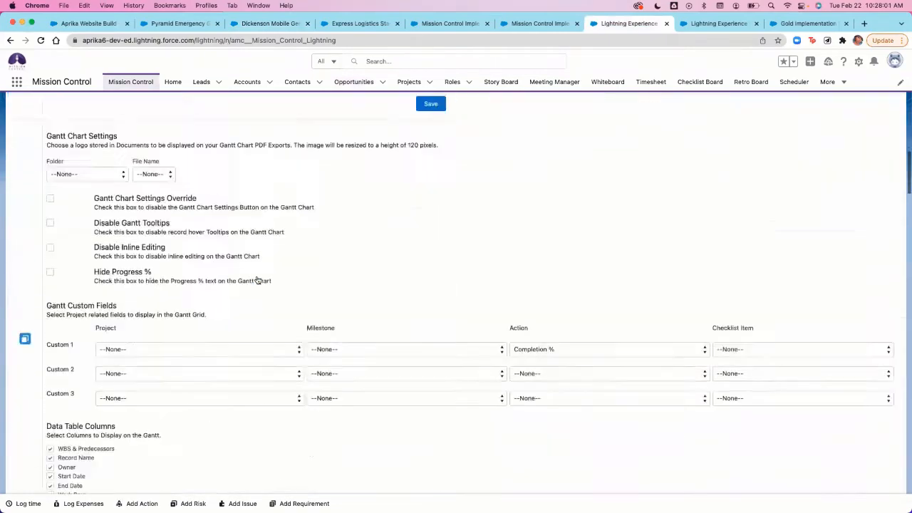
scroll(258, 280, down, 20)
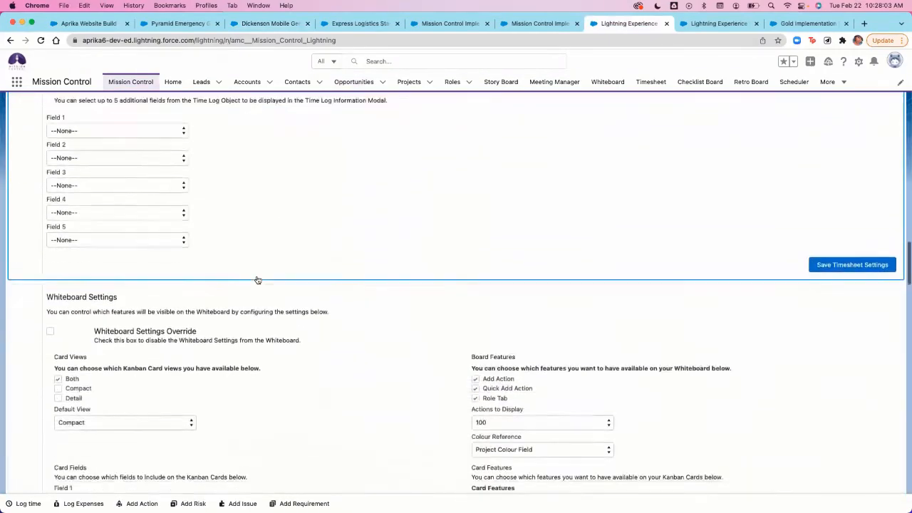
scroll(257, 280, down, 20)
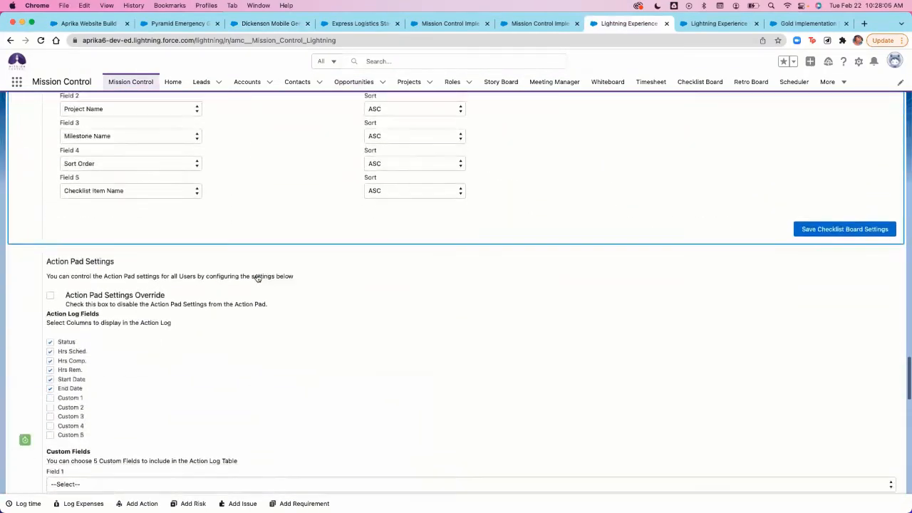
scroll(258, 277, down, 10)
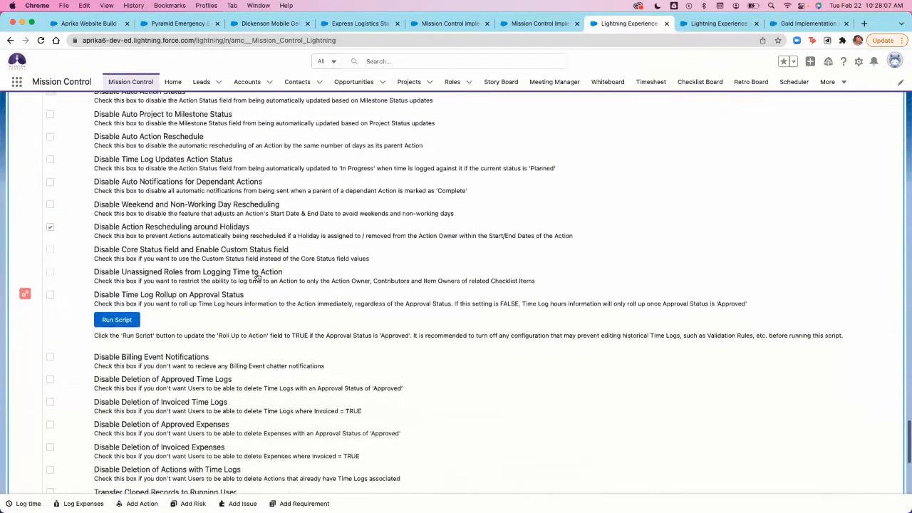
scroll(258, 278, down, 3)
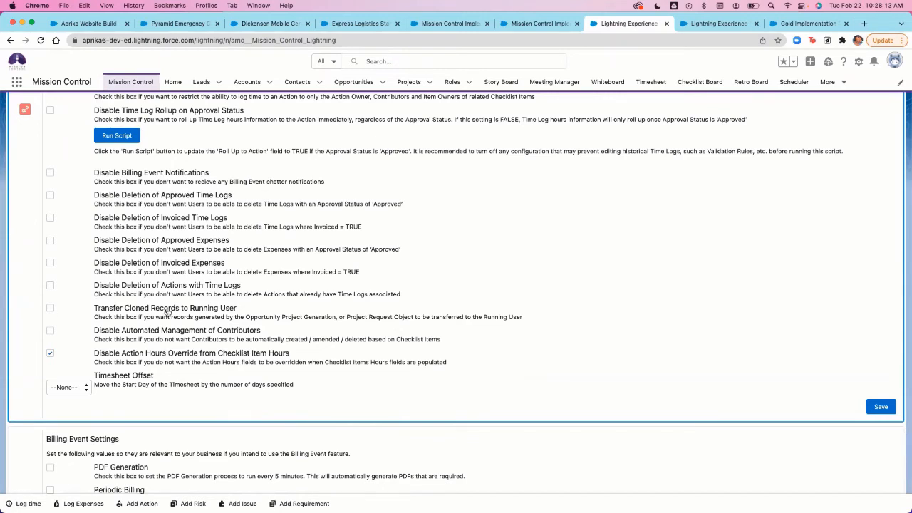
click(50, 308)
scroll(634, 237, up, 15)
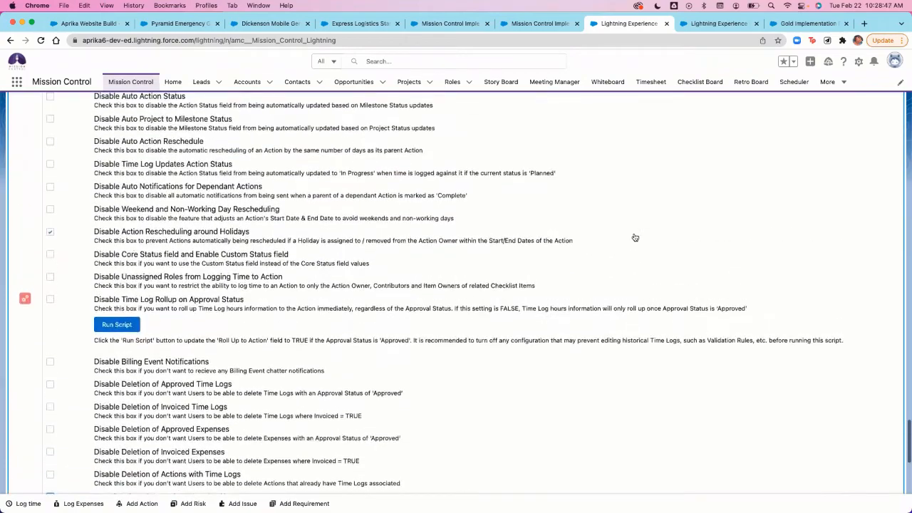
scroll(634, 236, up, 20)
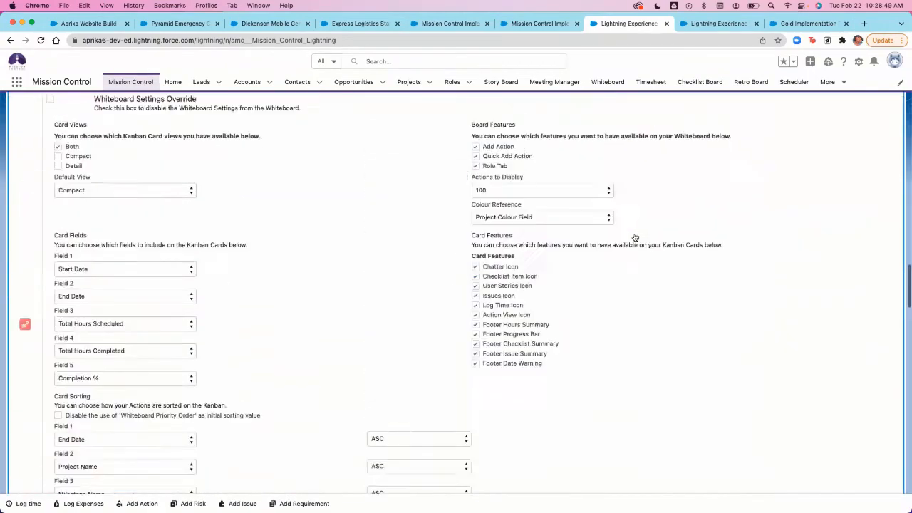
scroll(579, 214, up, 5)
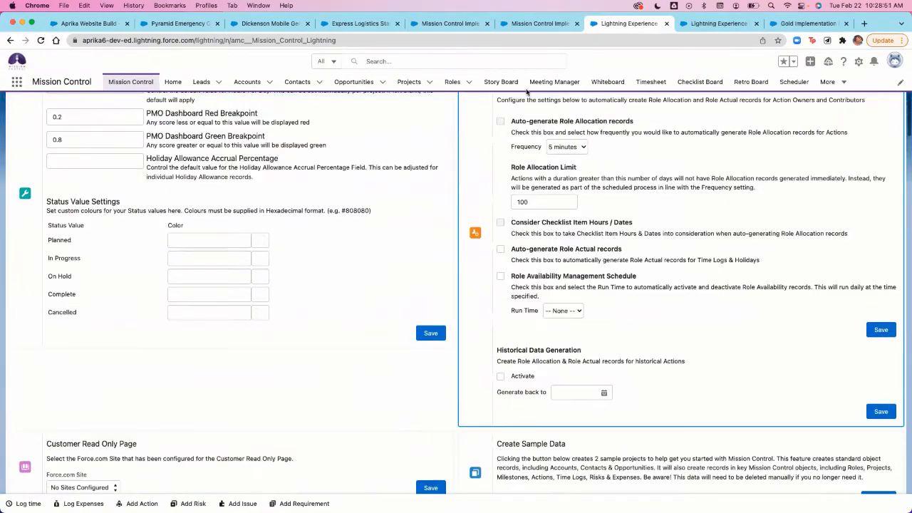
click(540, 24)
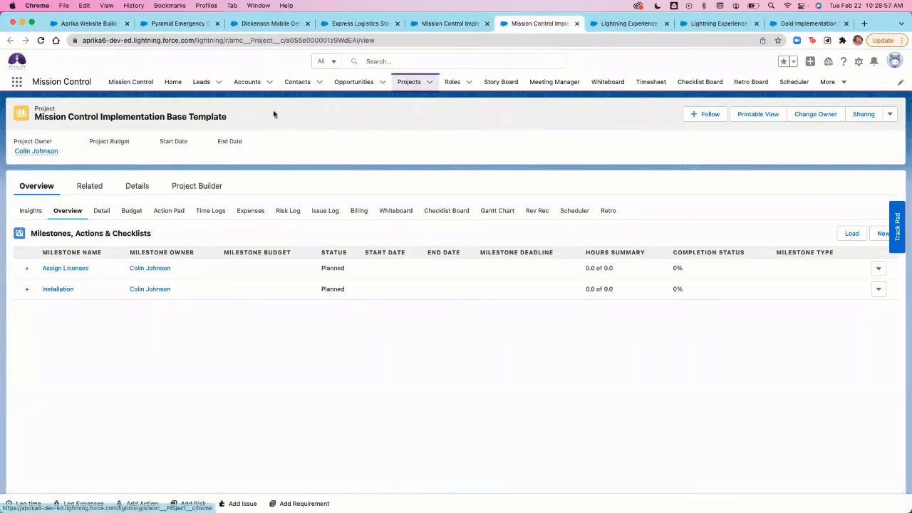
click(452, 23)
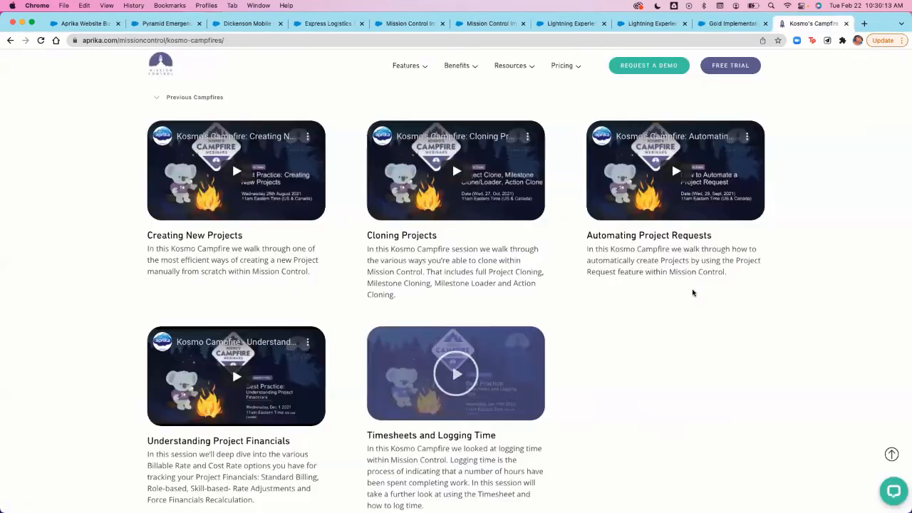
Review the previous webinar recordings and the agenda of the next session on the Kosmo's Campfire Webinars page
scroll(692, 291, up, 3)
scroll(691, 291, up, 5)
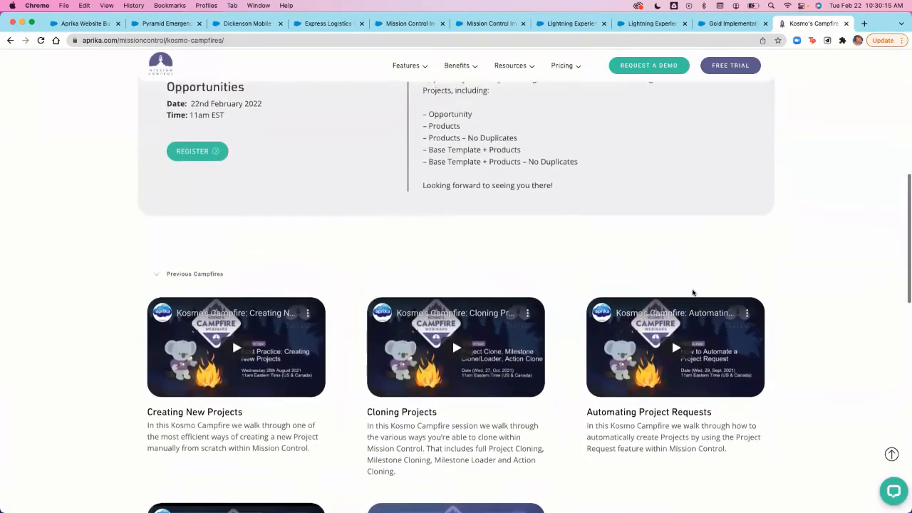
scroll(691, 292, up, 4)
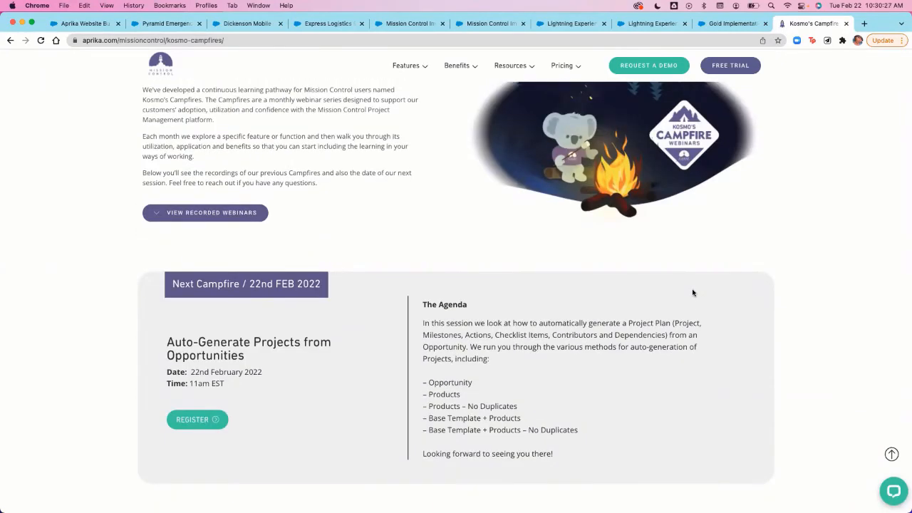
scroll(272, 227, up, 5)
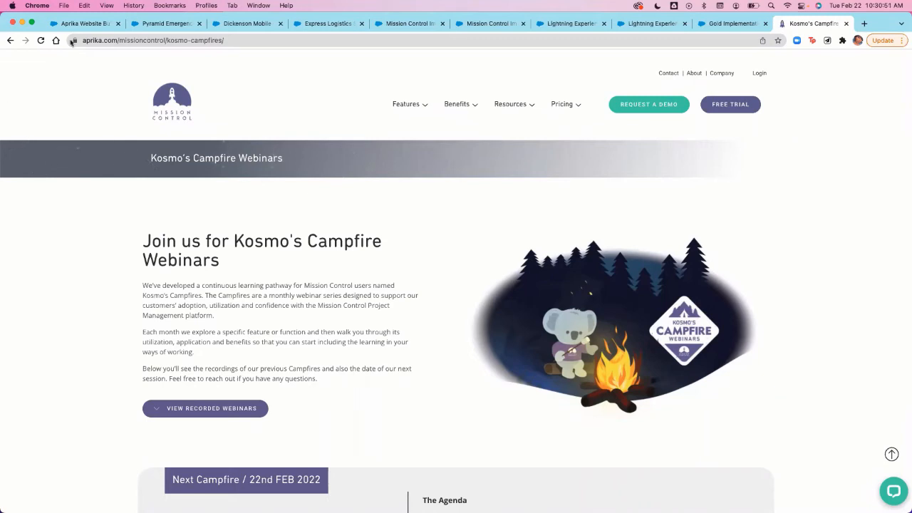
Examine the available Generation Method options in the details of the Pyramid Emergency Generators opportunity
click(86, 23)
scroll(165, 191, up, 10)
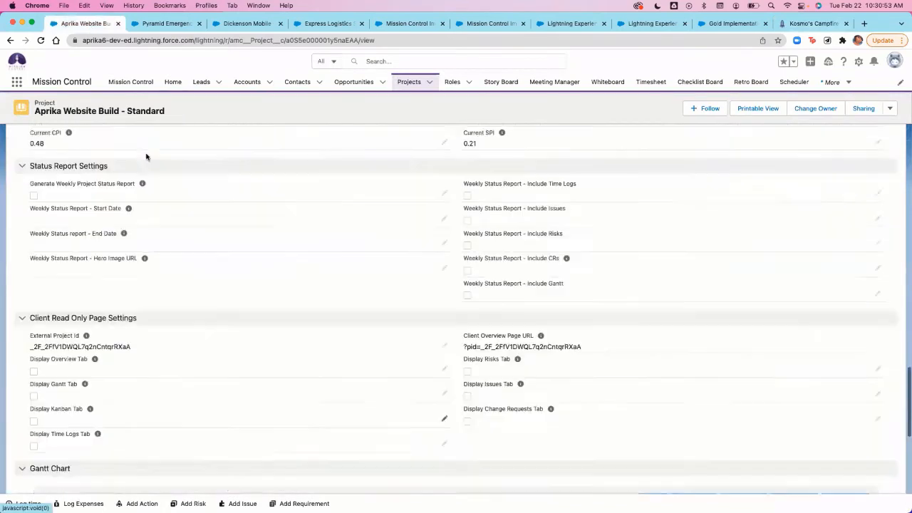
click(169, 24)
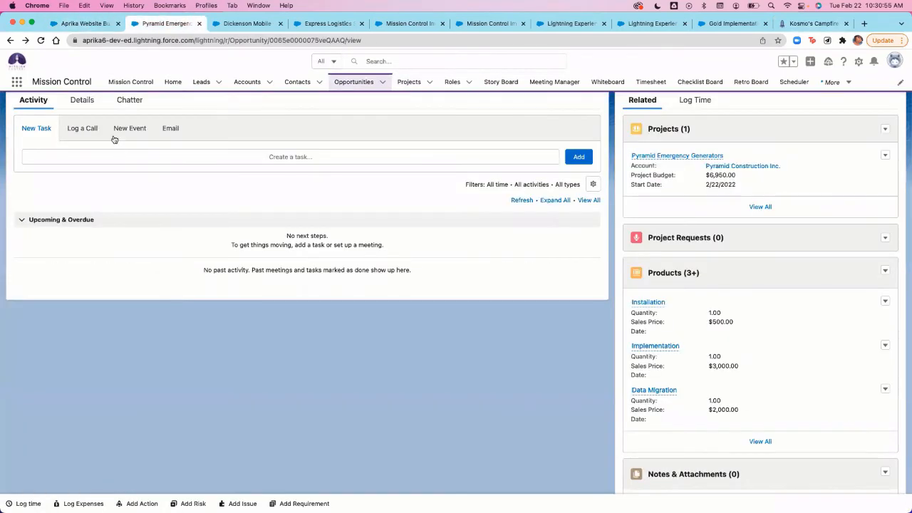
click(79, 100)
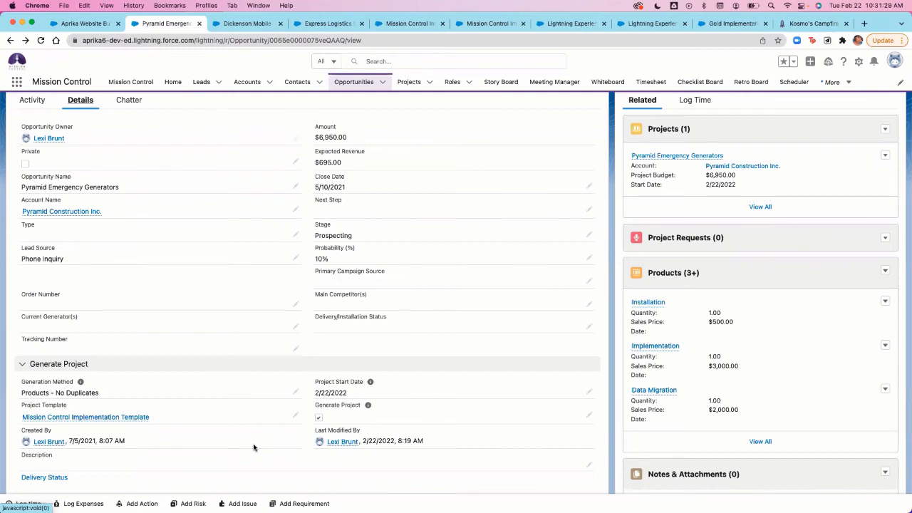
click(293, 392)
click(273, 406)
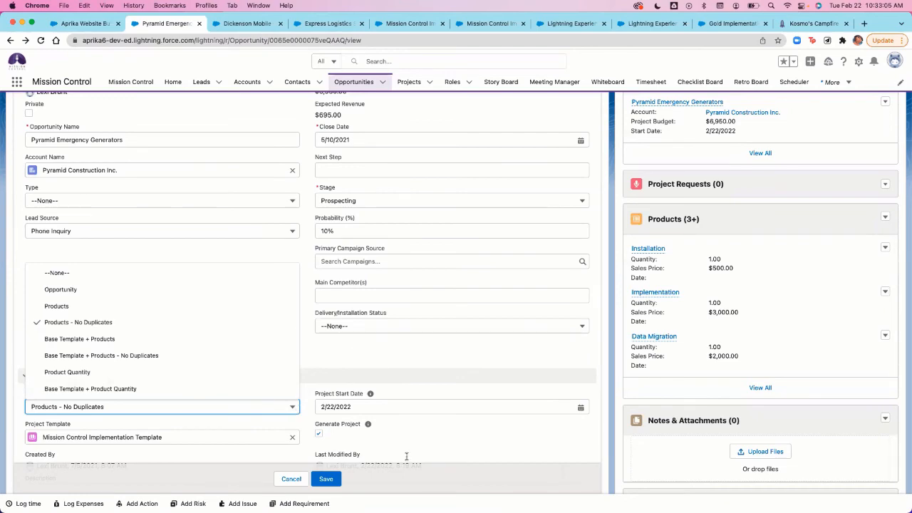
click(500, 420)
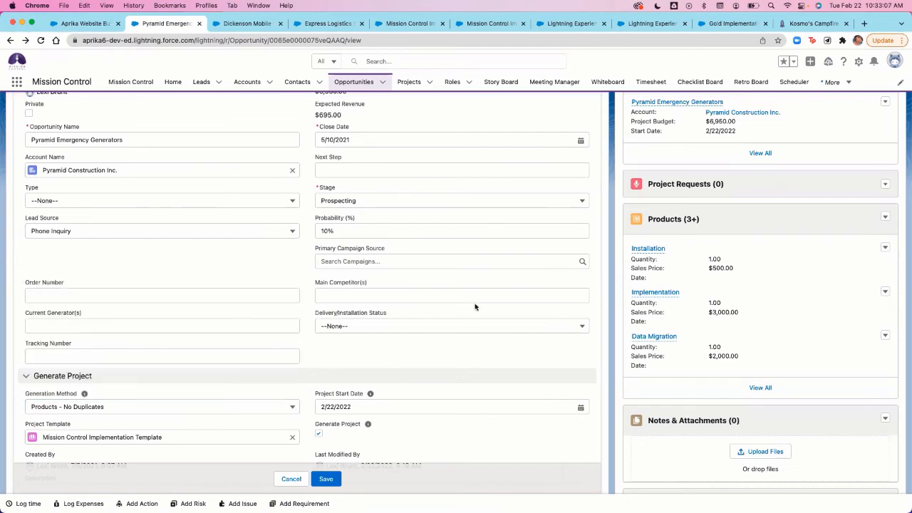
Review the stages, Generate Project section, related projects and products of the Pyramid Emergency Generators opportunity
scroll(501, 266, up, 3)
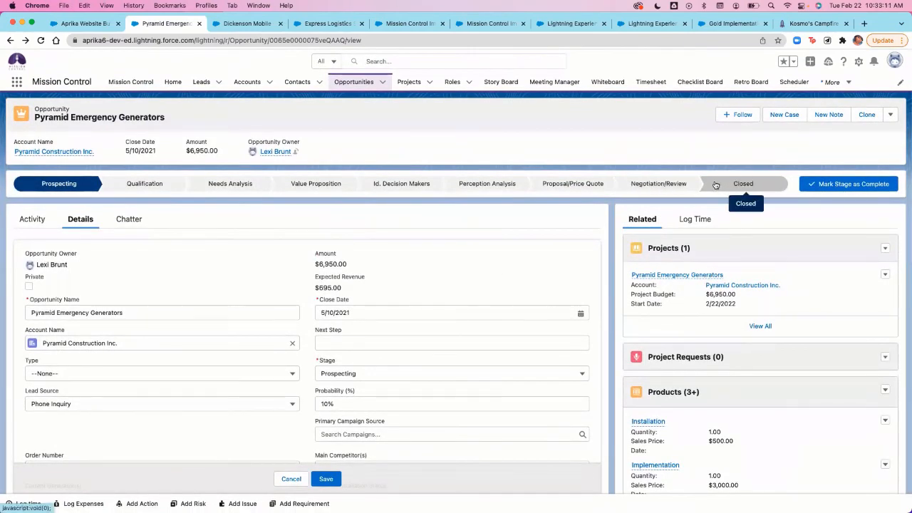
scroll(498, 347, down, 1)
scroll(497, 347, down, 5)
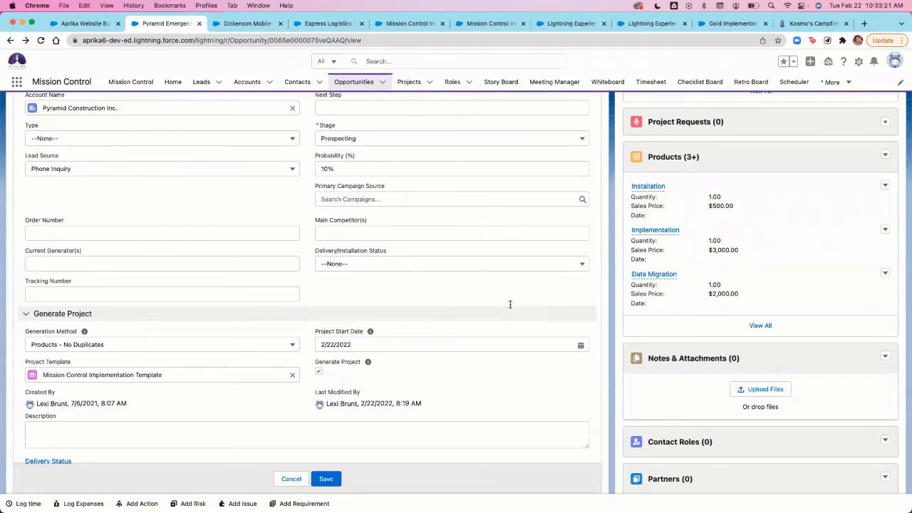
scroll(832, 124, up, 5)
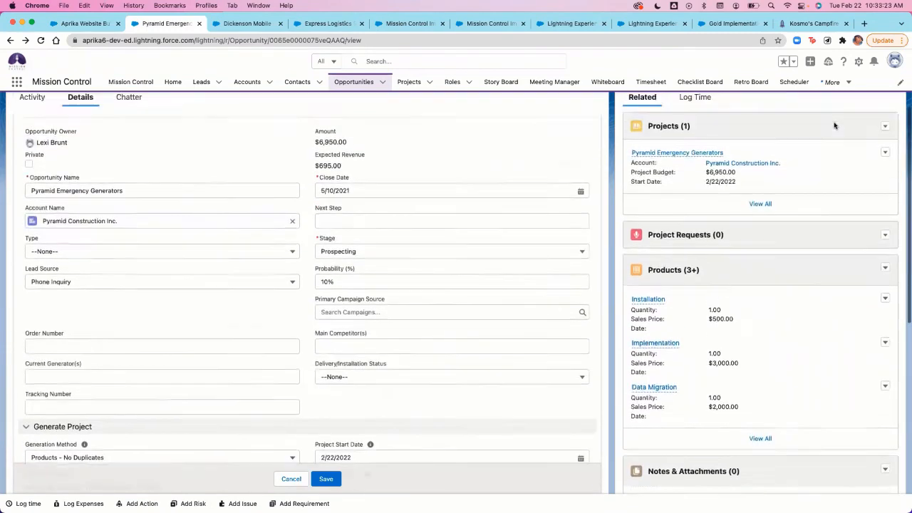
scroll(632, 350, down, 3)
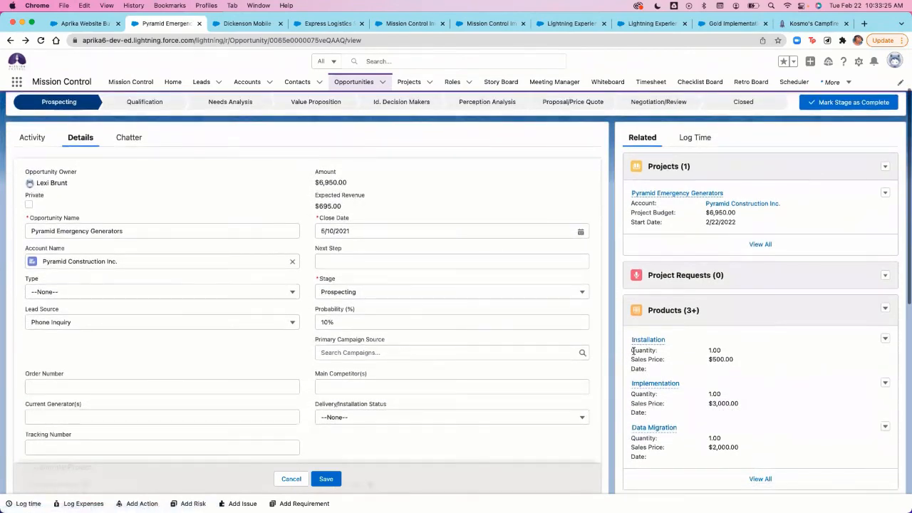
scroll(633, 351, down, 1)
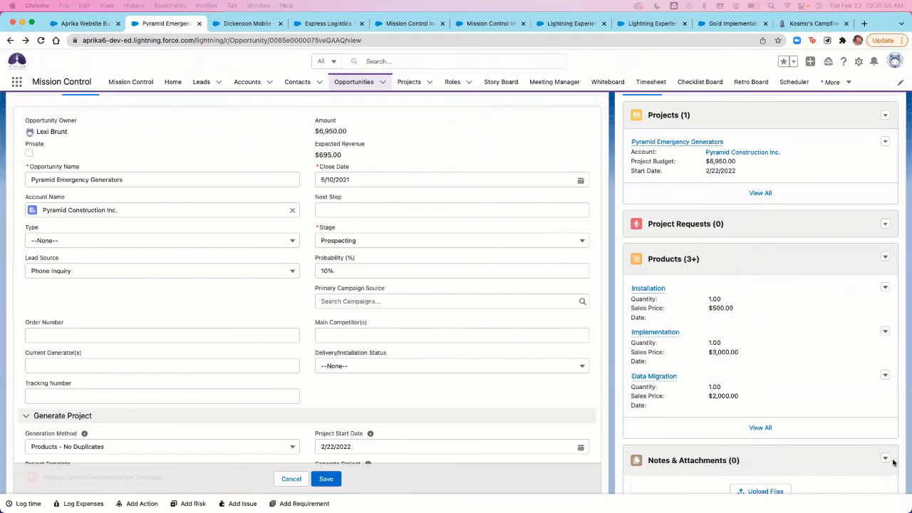
Open the definition of the Generation Method field on the Opportunity object in Salesforce Setup
click(858, 62)
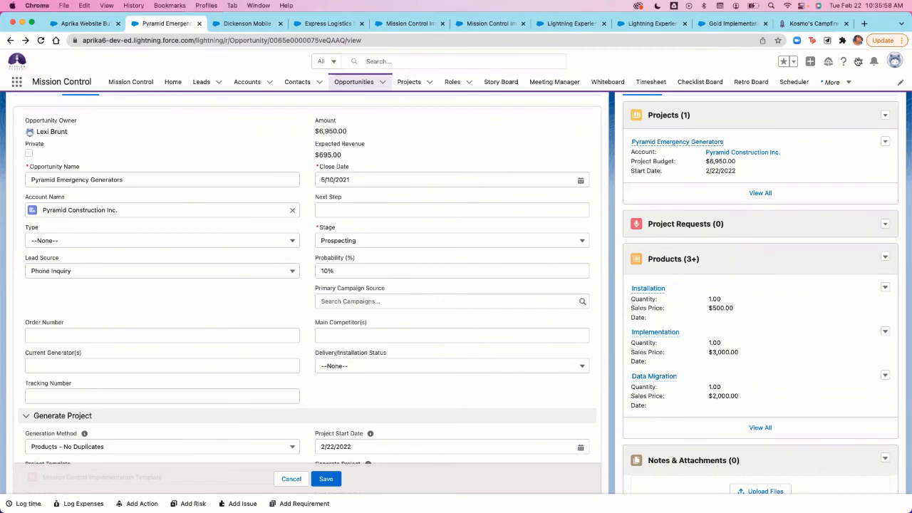
click(858, 62)
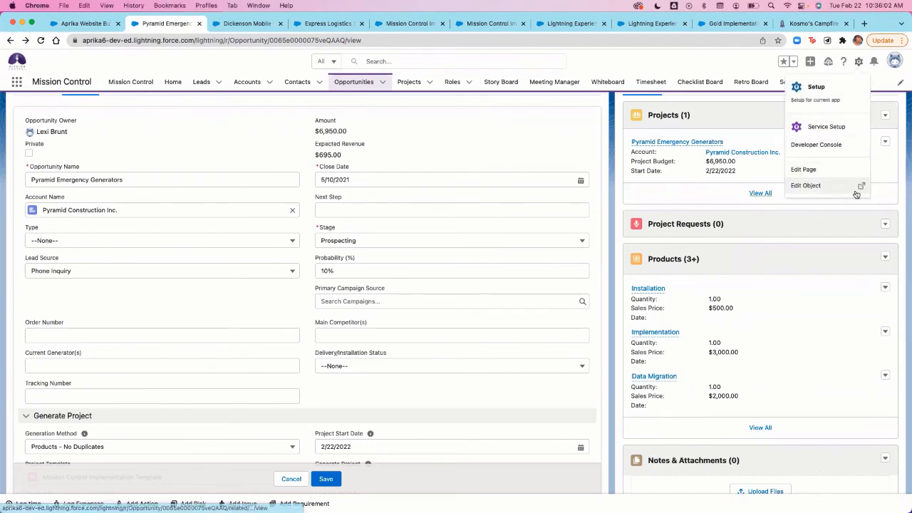
click(816, 186)
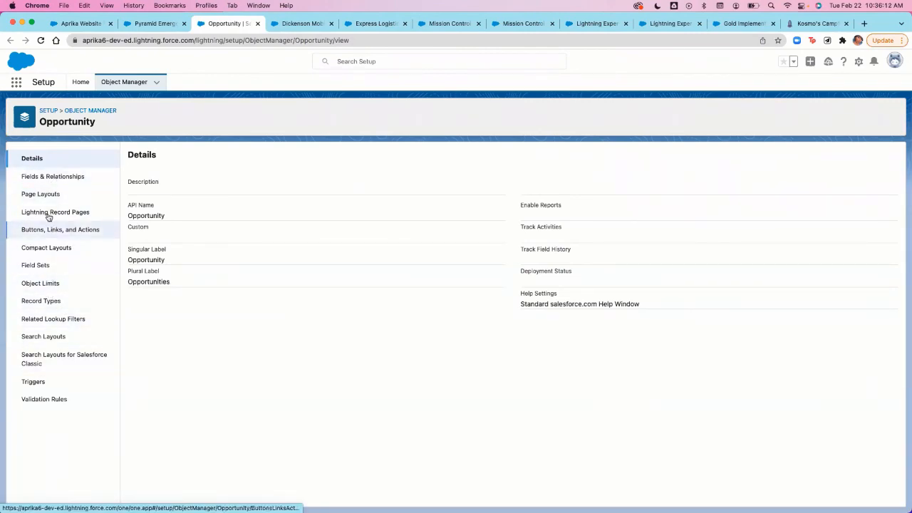
click(60, 179)
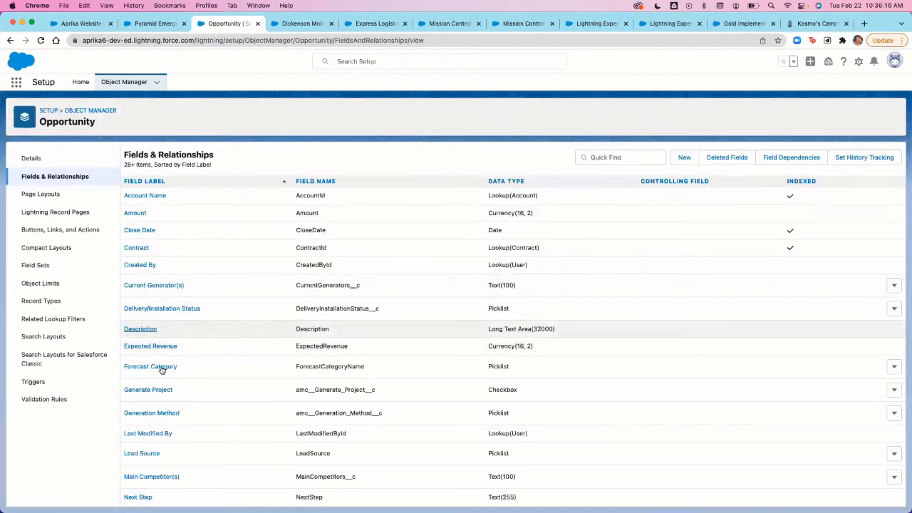
scroll(160, 353, down, 5)
scroll(160, 353, up, 4)
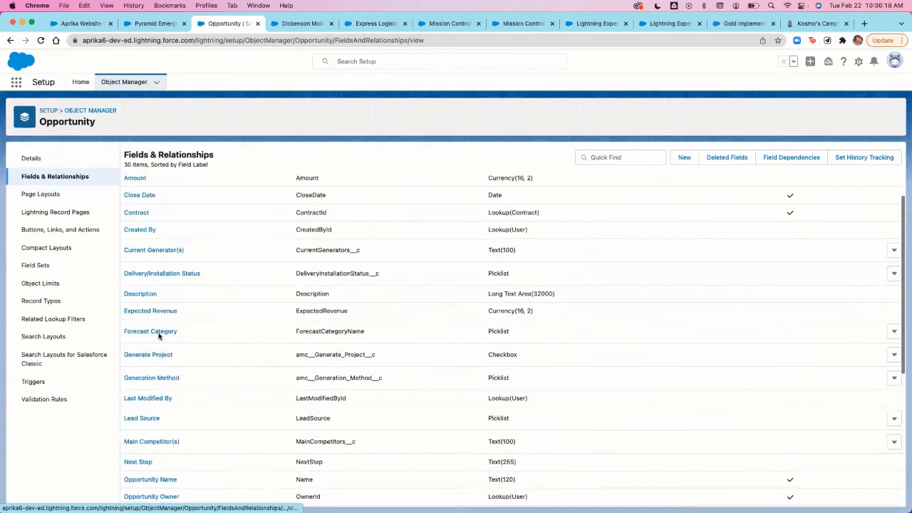
click(161, 378)
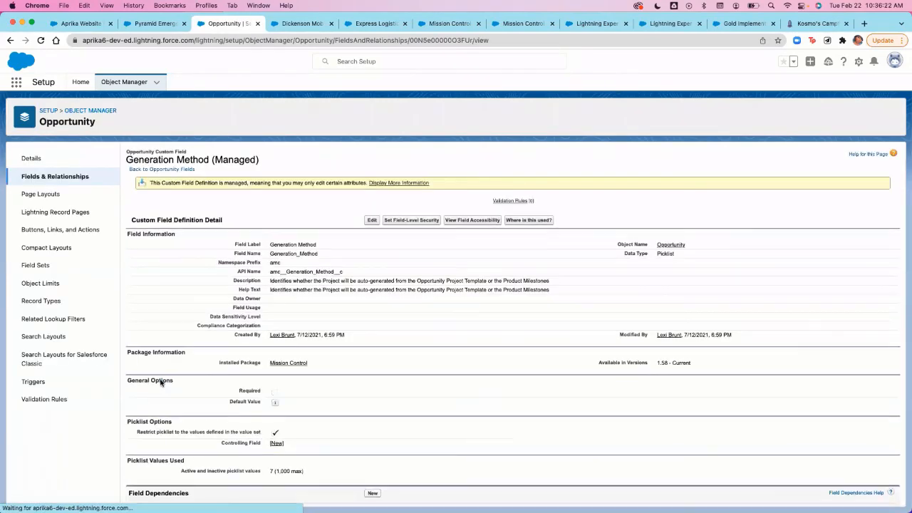
Review the field information and picklist values defined for the Generation Method field
scroll(352, 444, down, 5)
scroll(352, 445, down, 2)
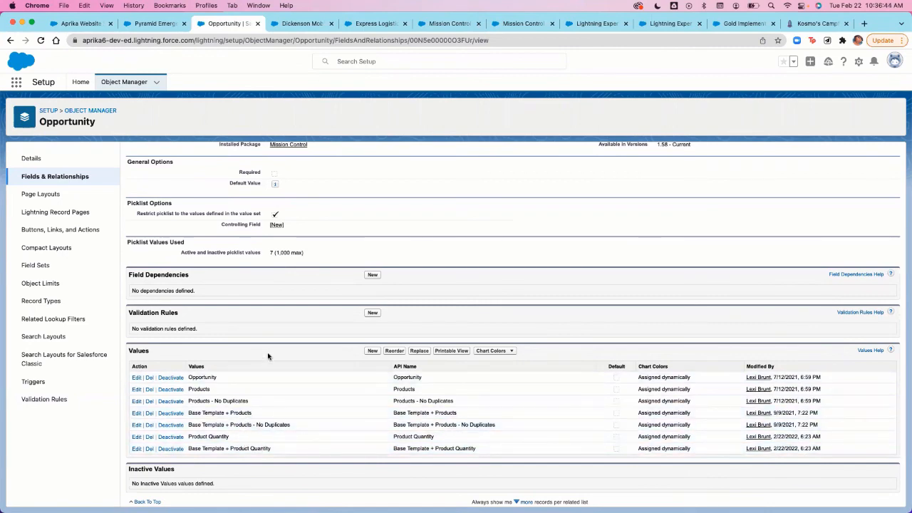
scroll(268, 356, up, 8)
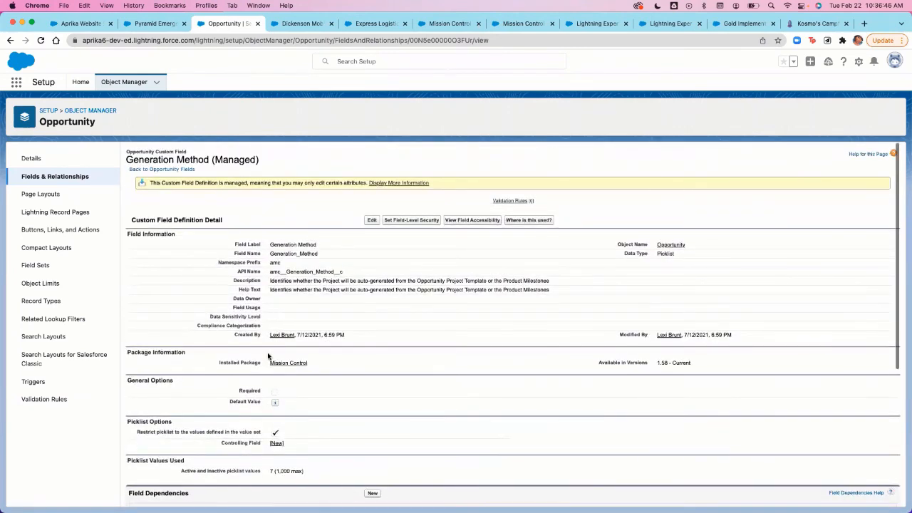
scroll(268, 356, down, 8)
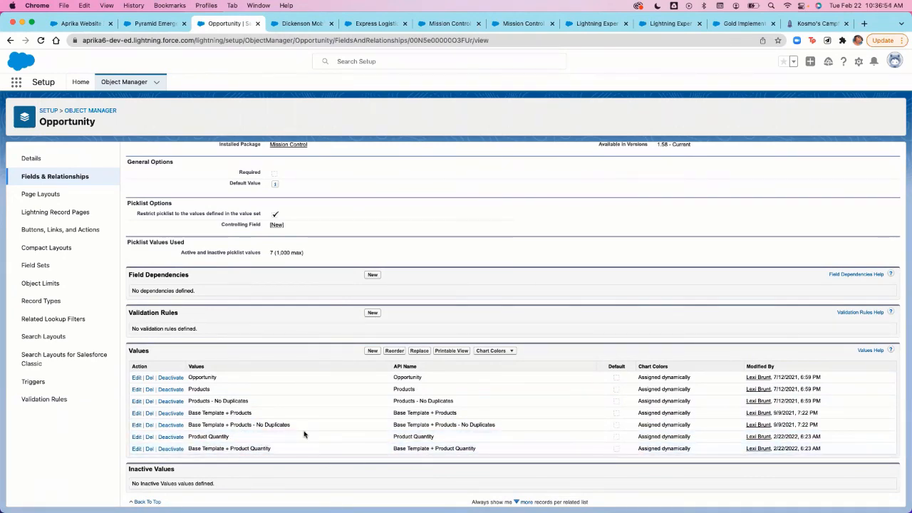
scroll(280, 390, up, 5)
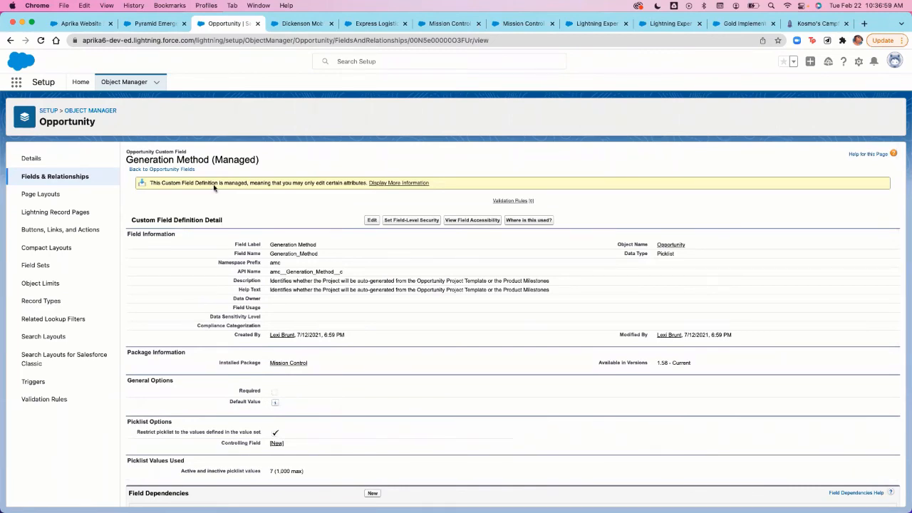
Find the Product object in the Object Manager by searching for "produ" and open it
click(102, 112)
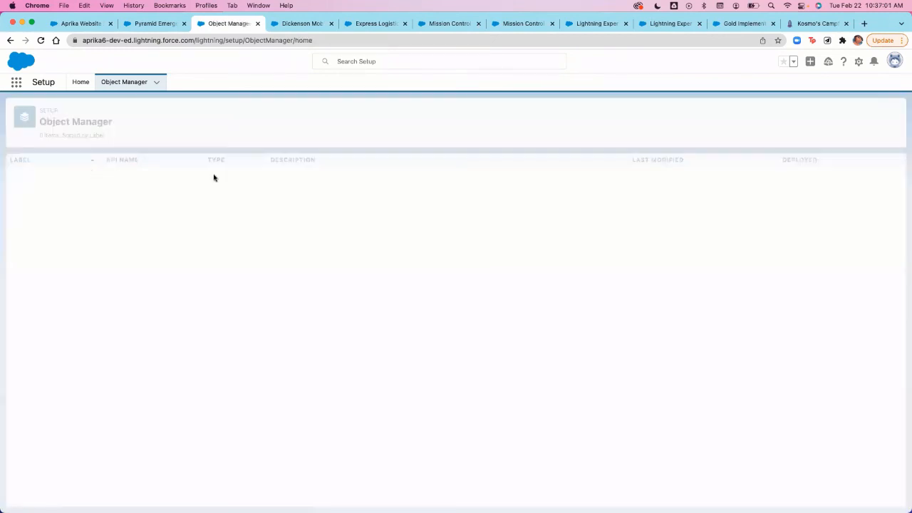
click(738, 113)
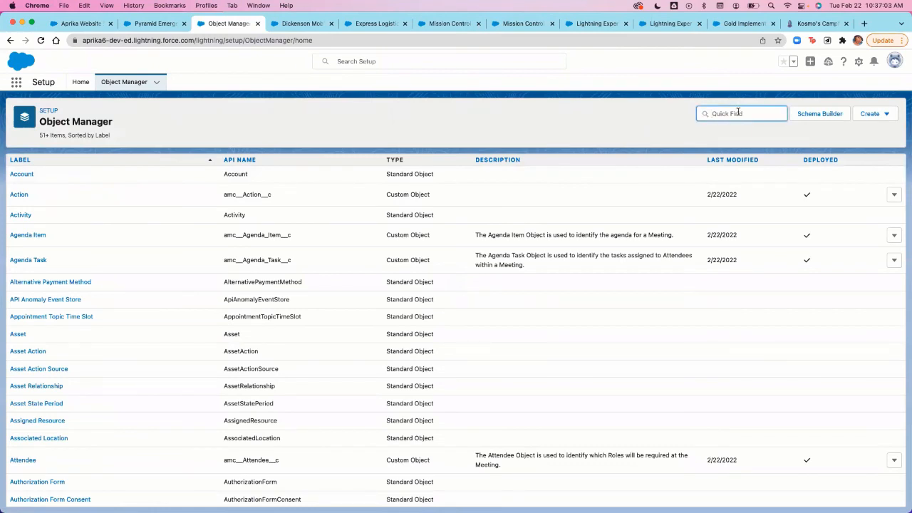
text(p)
text(o)
key(BackSpace)
key(BackSpace)
key(BackSpace)
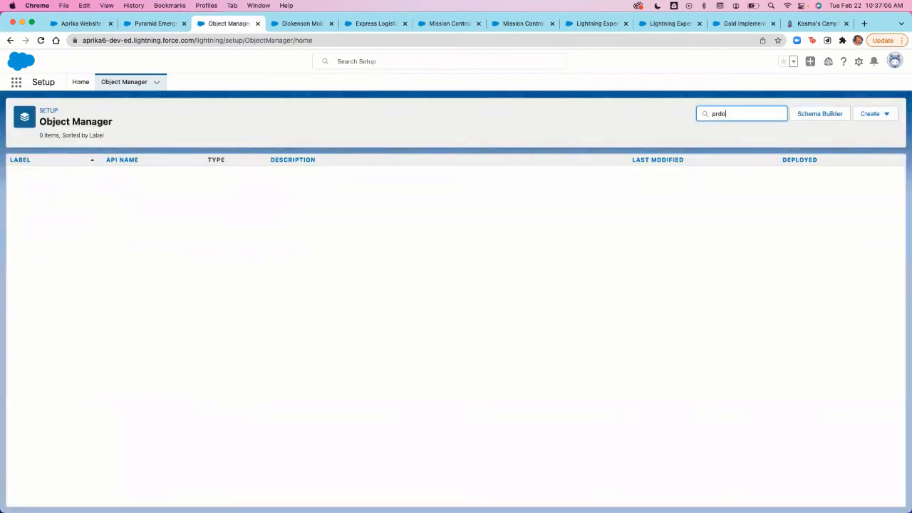
text(rodu)
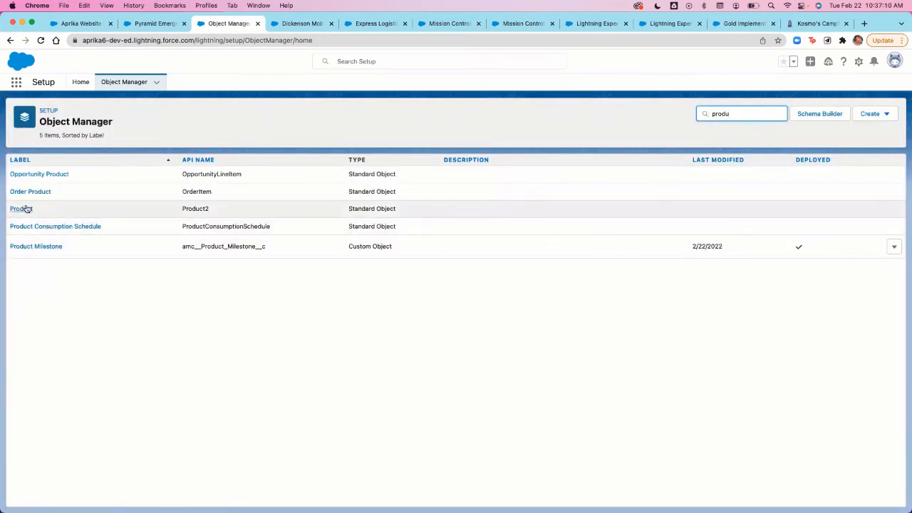
click(26, 209)
Open the Product Layout page layout and check its related lists for Product Milestones
click(57, 193)
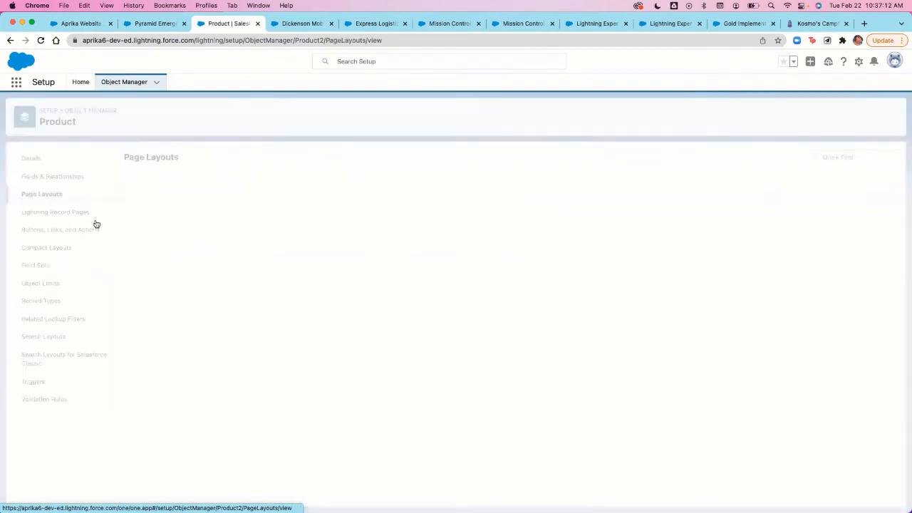
click(153, 199)
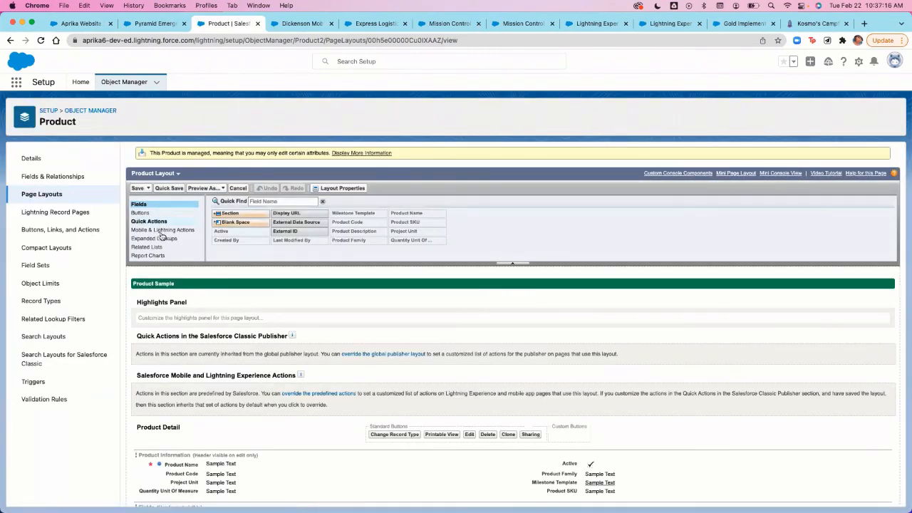
click(149, 248)
scroll(156, 242, down, 5)
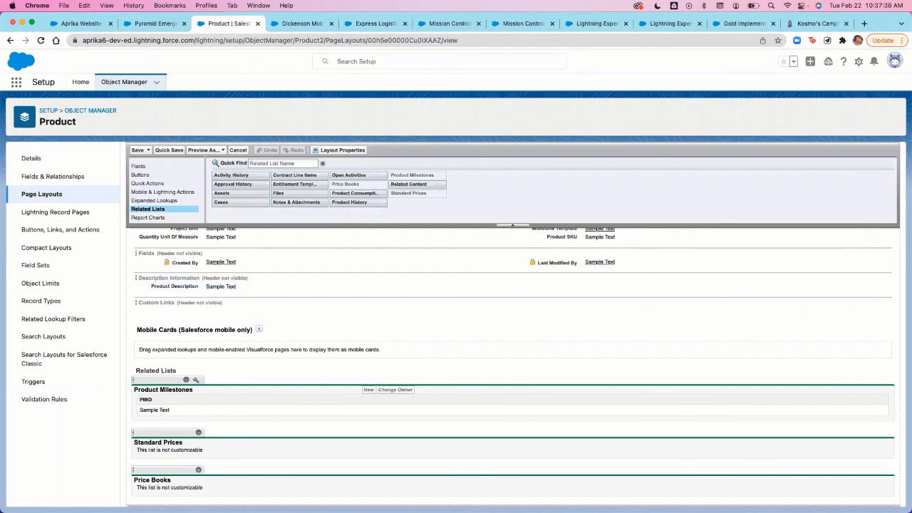
Search Setup for "permis" and open the Mission Control Opportunity & Product Fields permission set
click(81, 82)
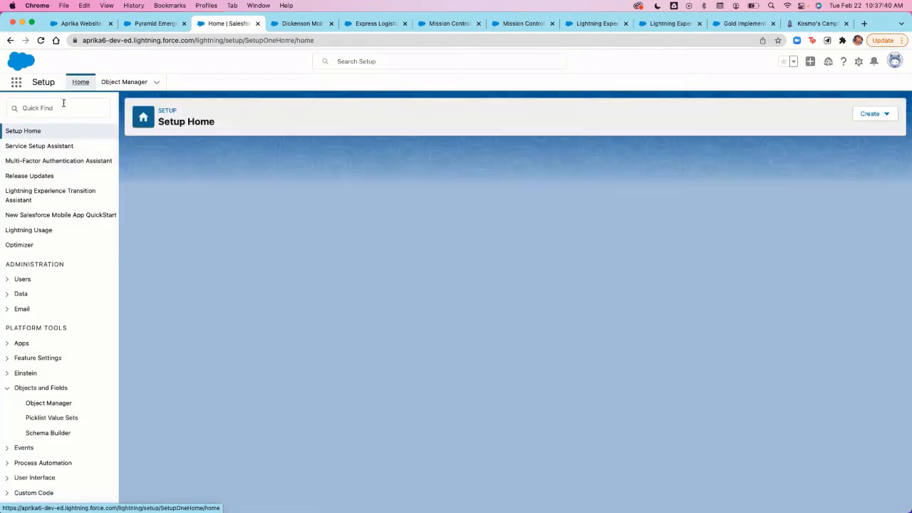
click(64, 103)
text(permis)
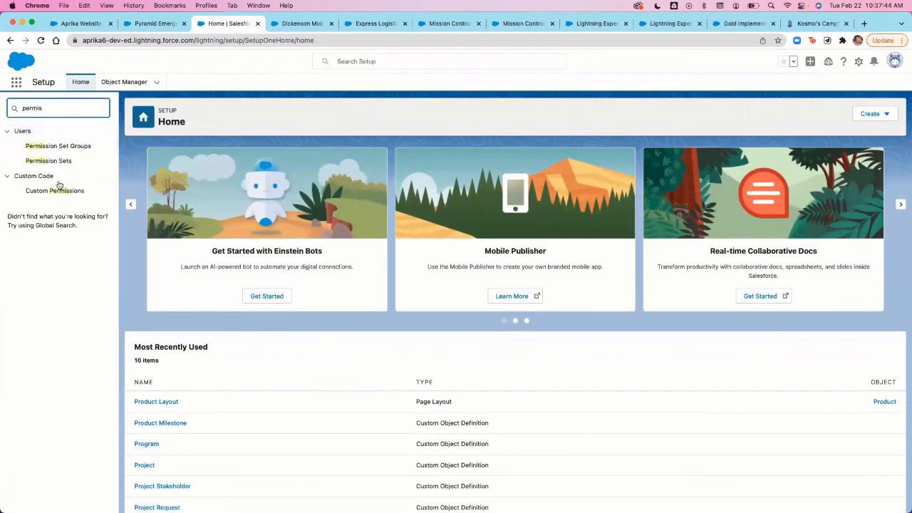
click(51, 161)
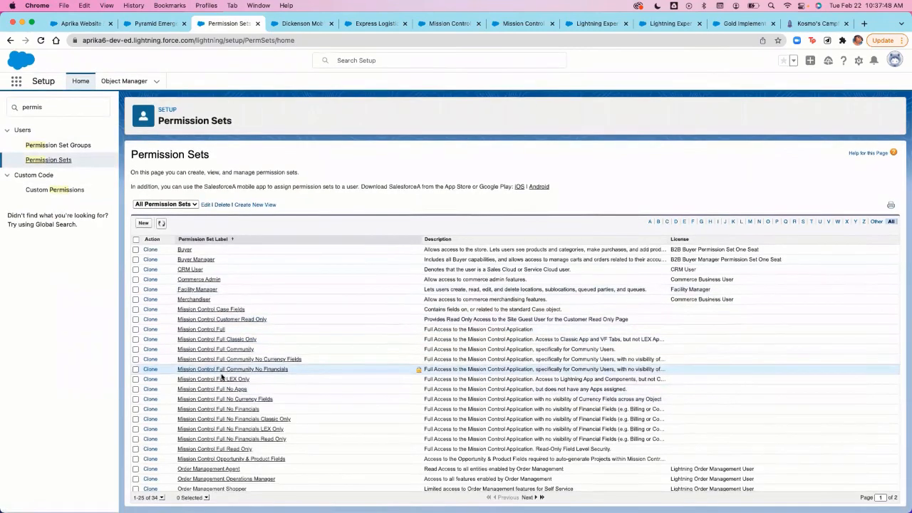
click(227, 461)
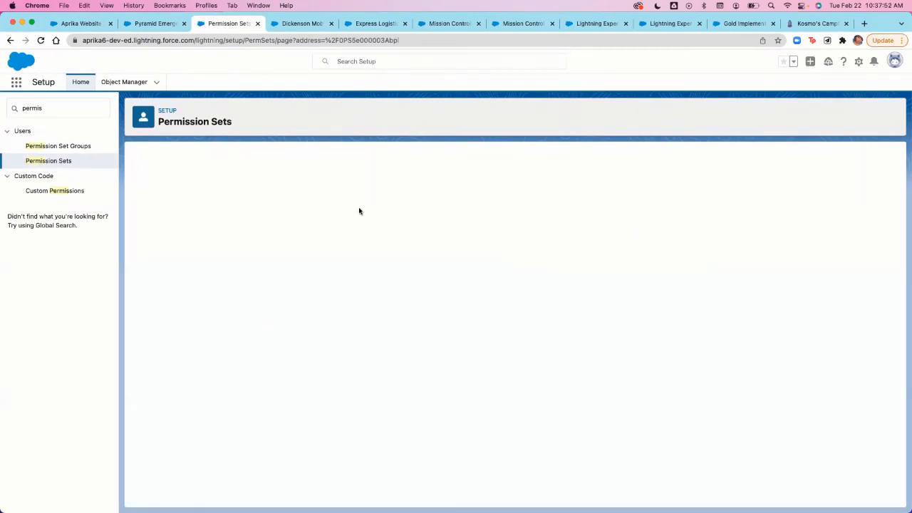